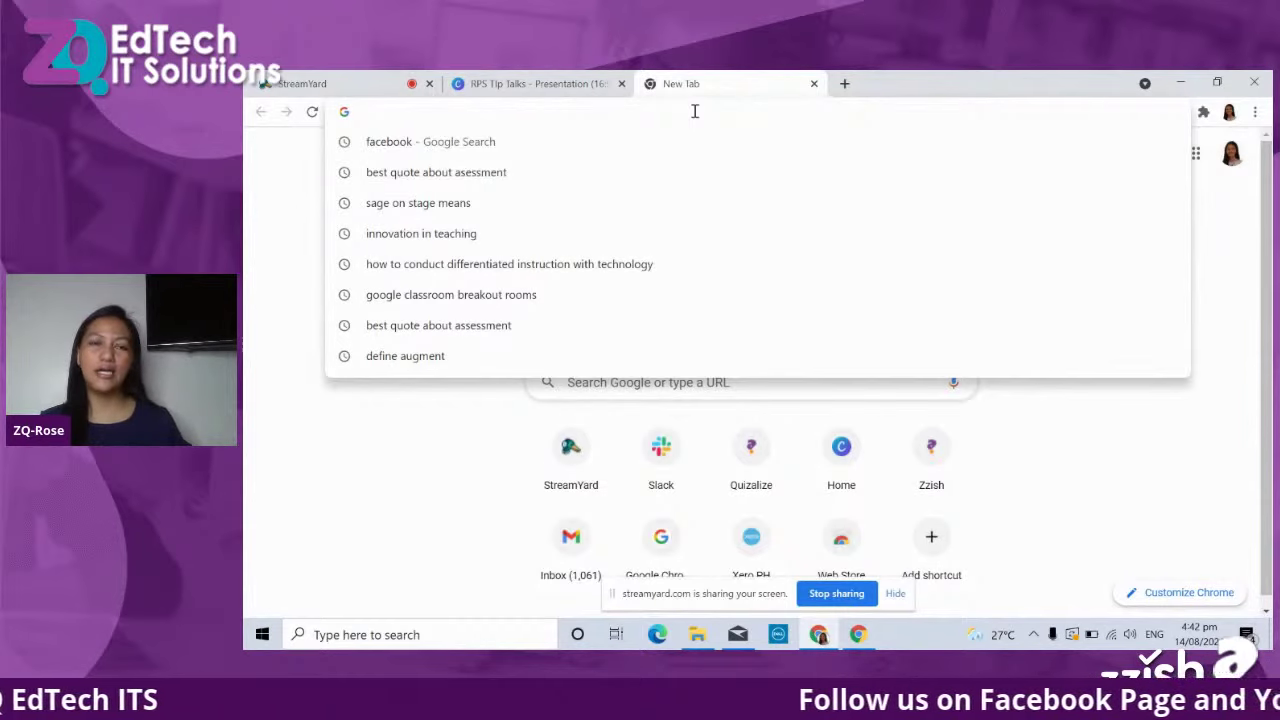
# Load quizalize.com in the new Chrome tab.
pyautogui.click(1121, 455)
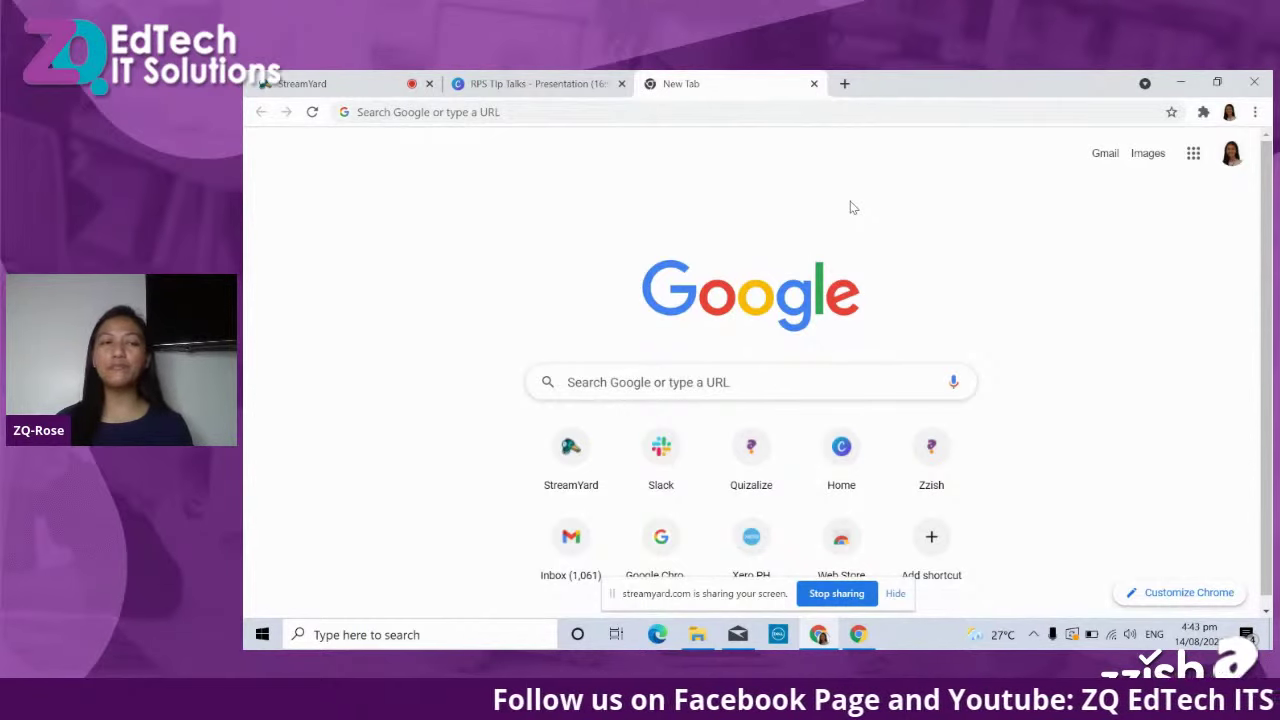
pyautogui.click(668, 112)
pyautogui.write('quizalize.com')
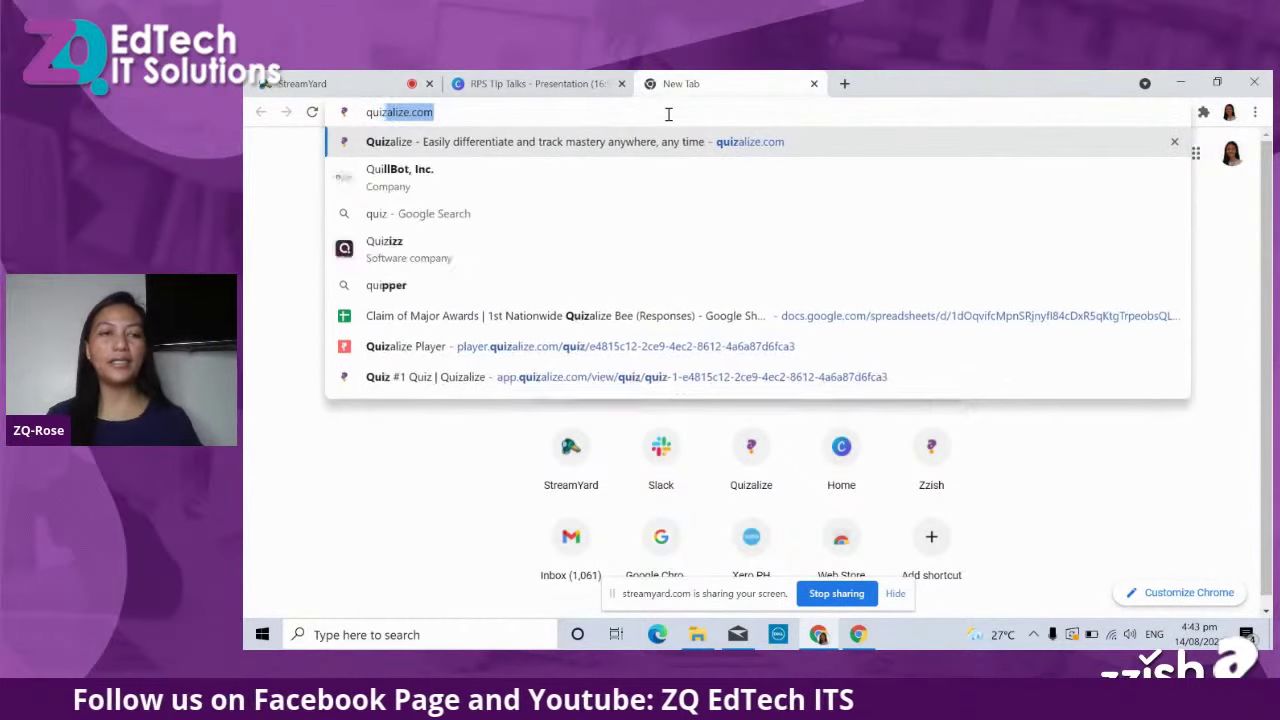
pyautogui.press('Return')
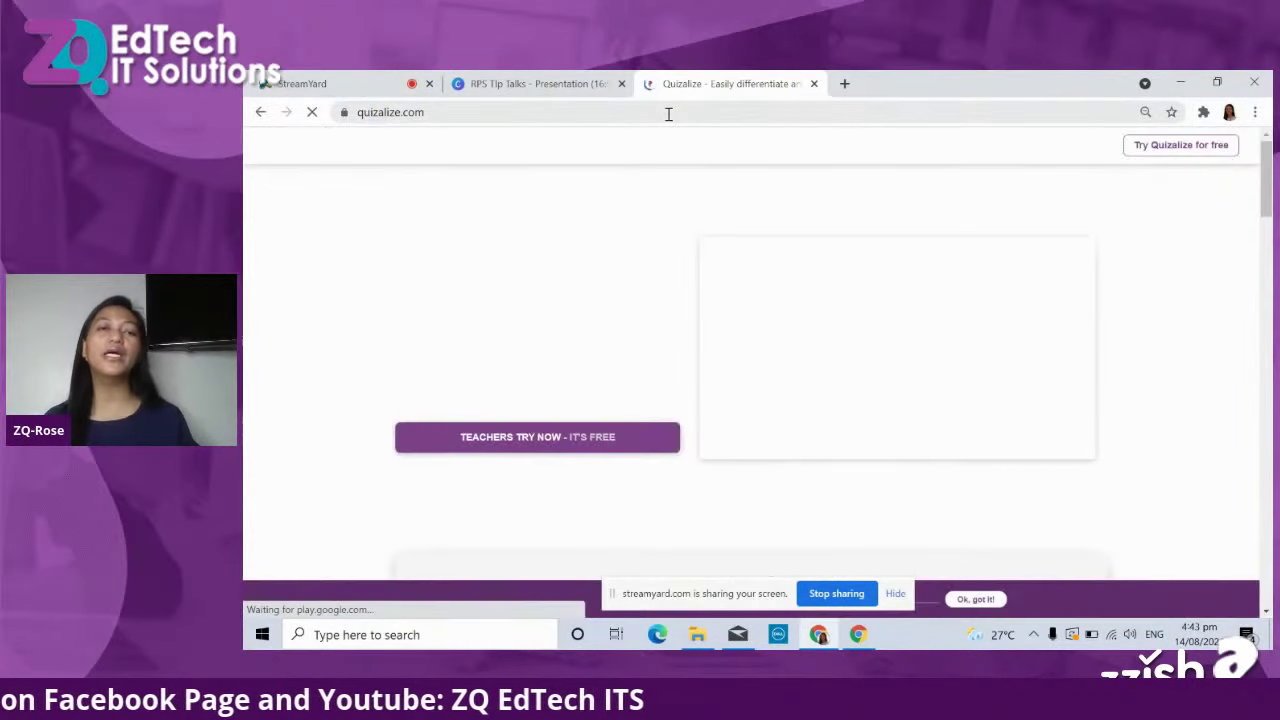
pyautogui.click(896, 594)
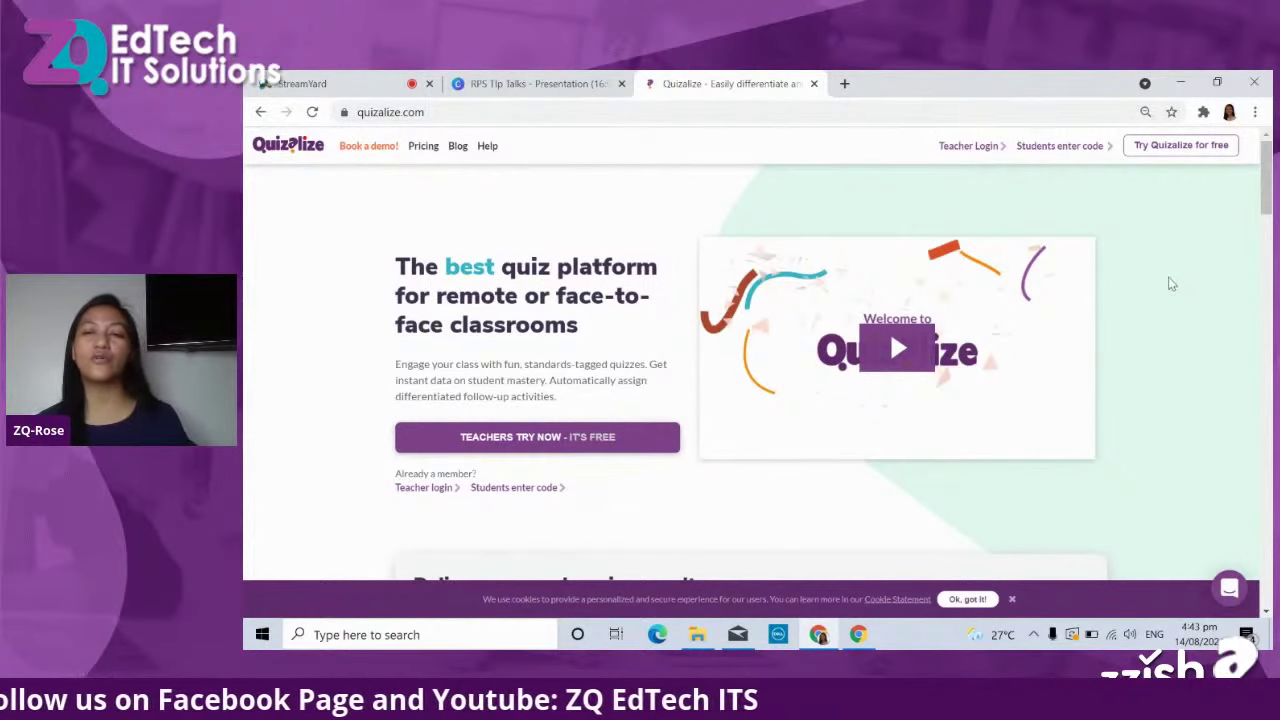
pyautogui.click(733, 119)
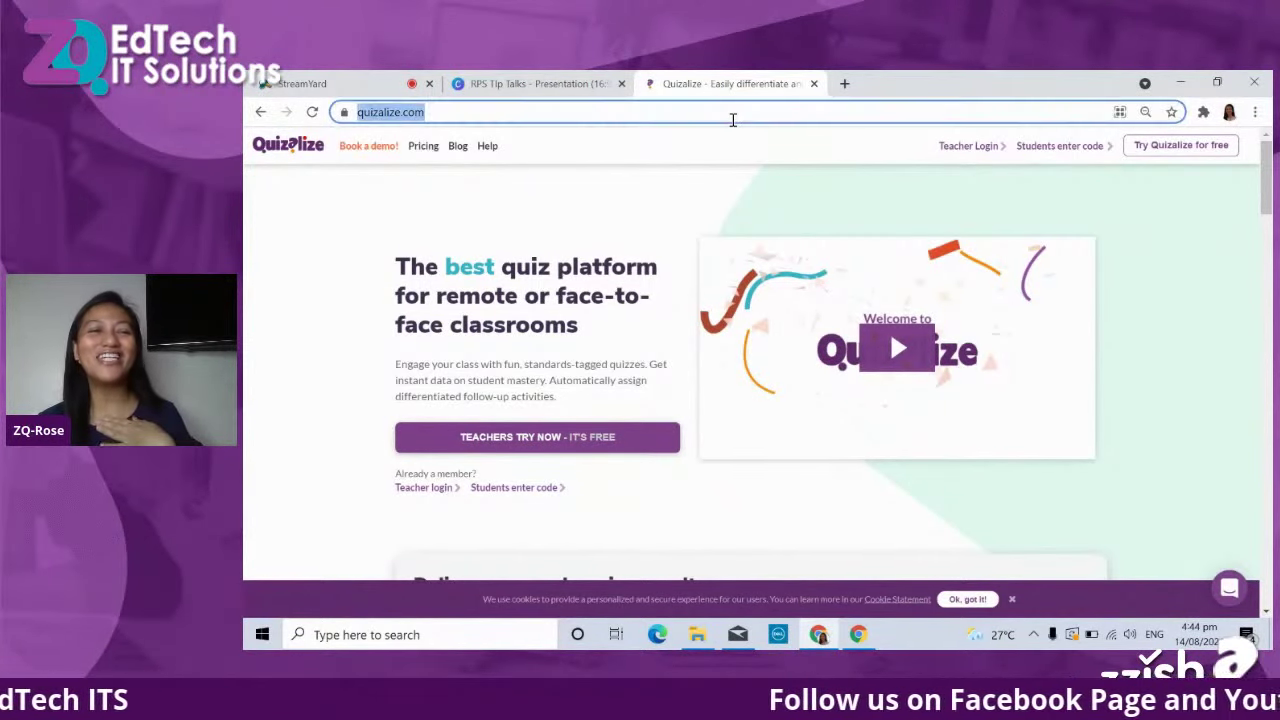
pyautogui.write('www')
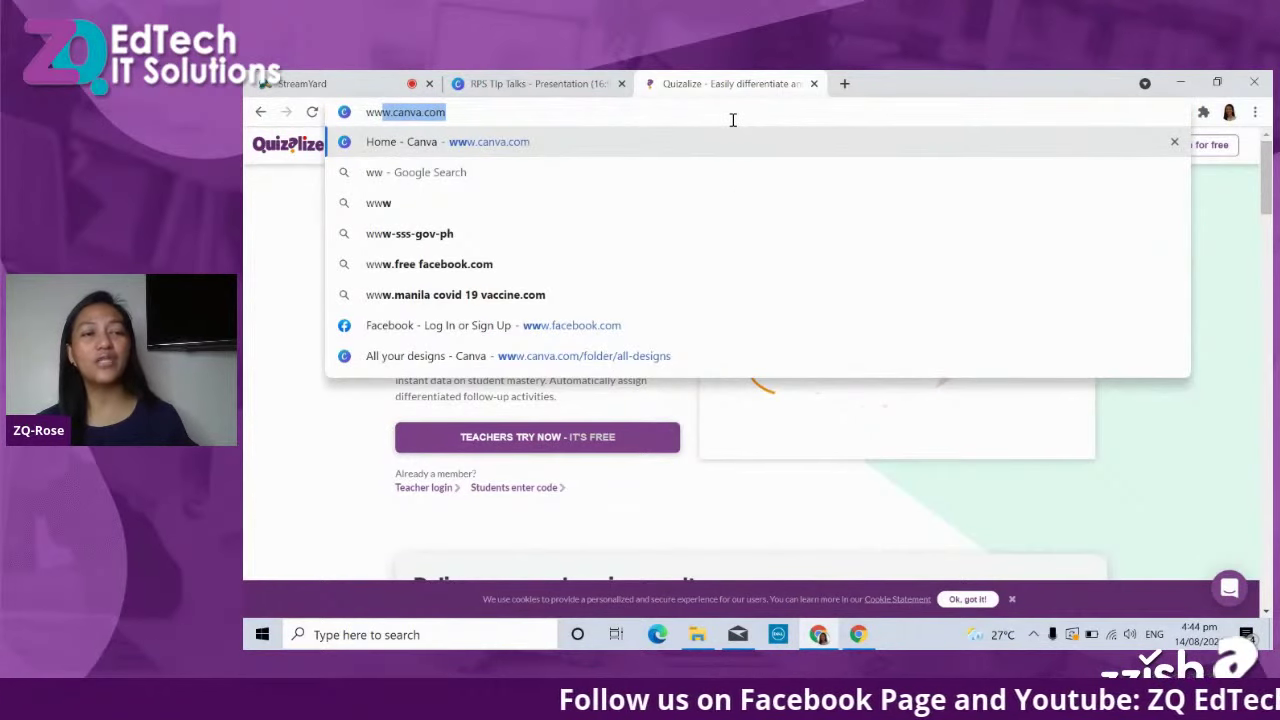
pyautogui.write('w.')
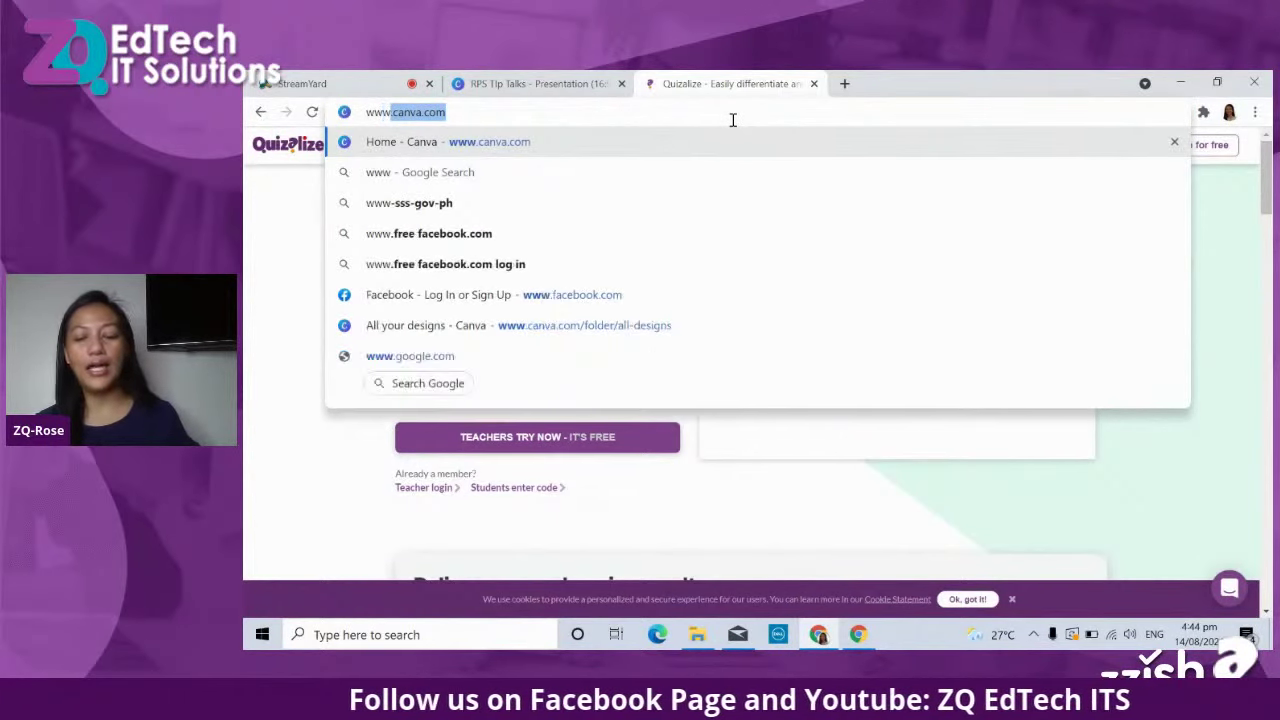
pyautogui.write('z')
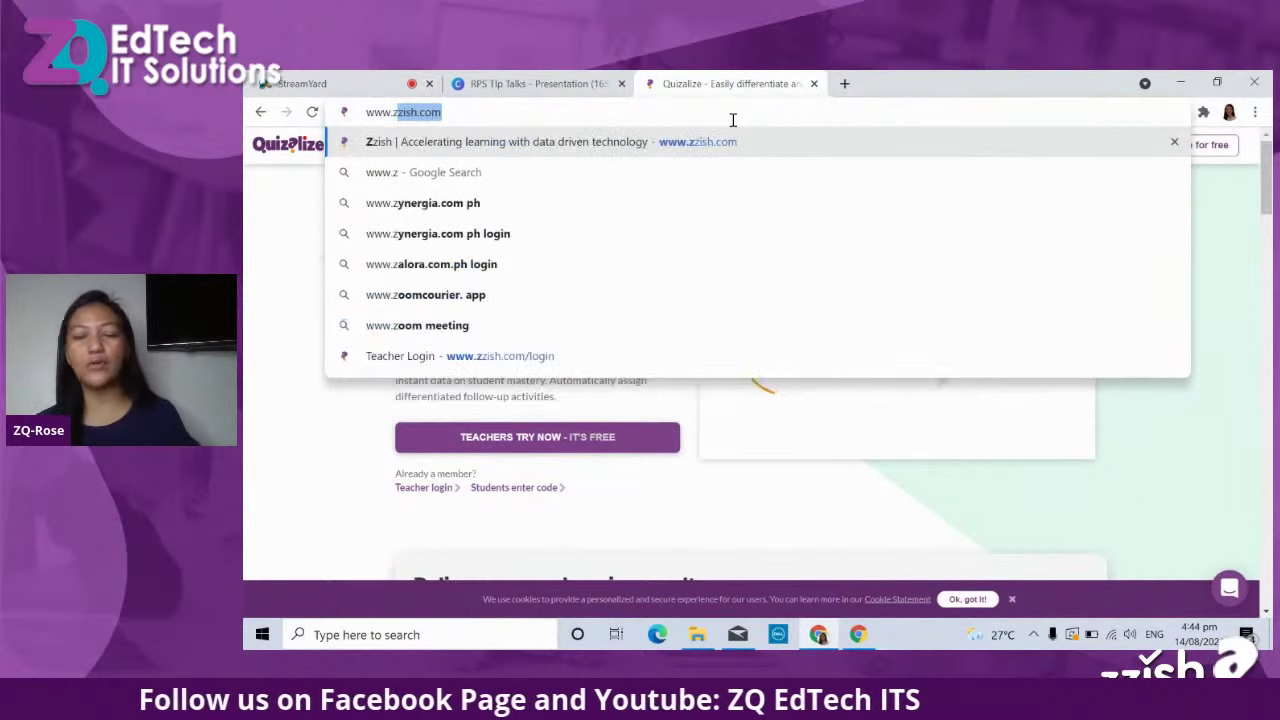
pyautogui.press('BackSpace')
pyautogui.press('BackSpace')
pyautogui.write('qu')
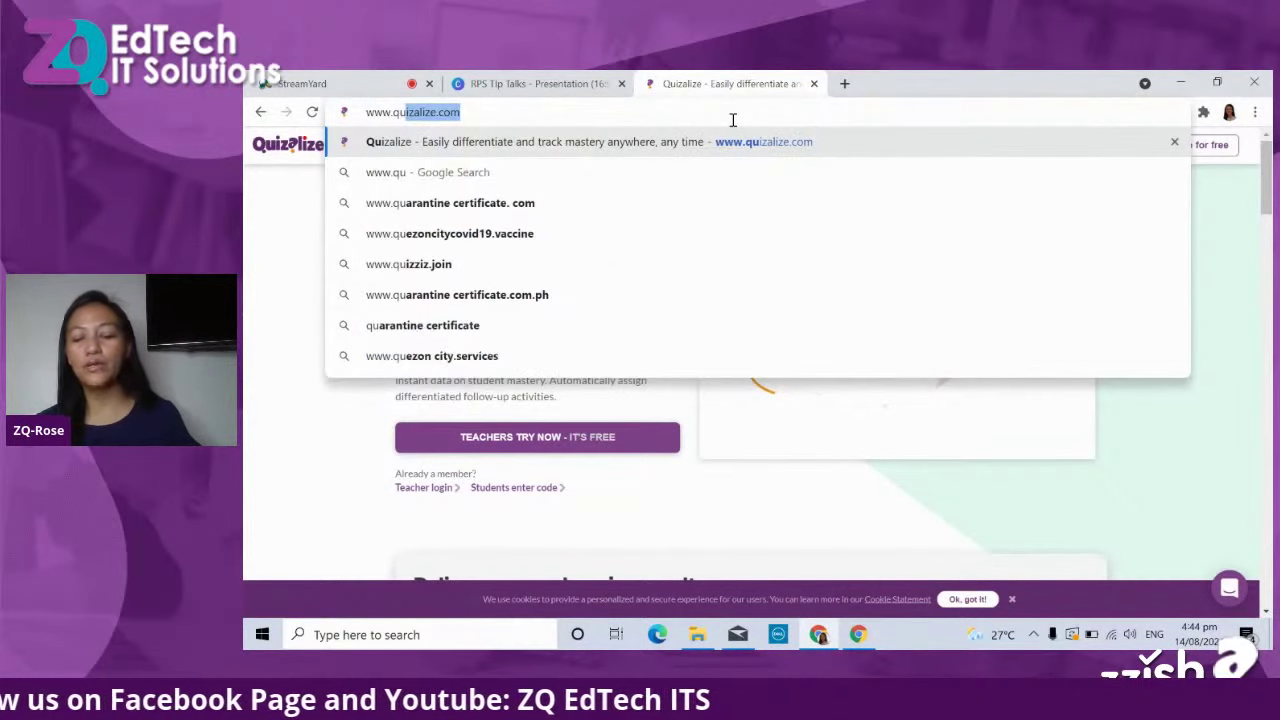
pyautogui.press('Return')
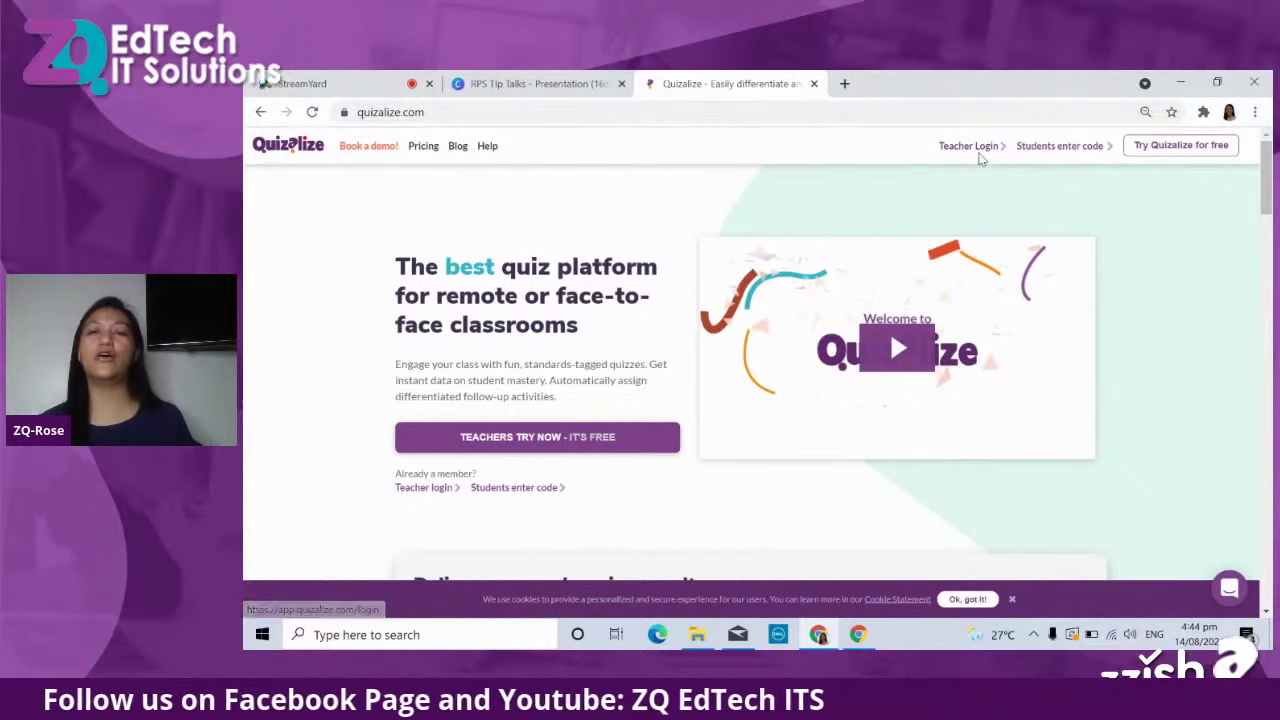
# Sign in through Teacher Login and scroll the My classes sidebar on the Resources page.
pyautogui.click(977, 150)
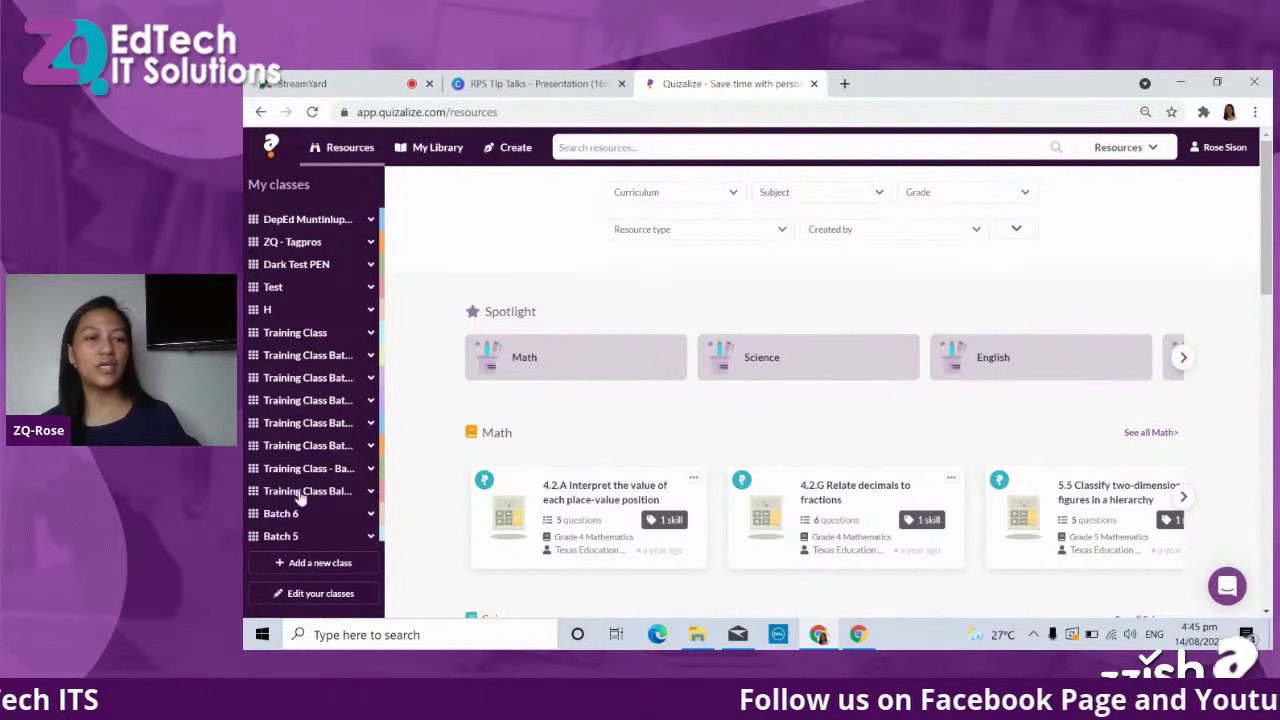
pyautogui.scroll(-3, 308, 430)
pyautogui.scroll(3, 314, 420)
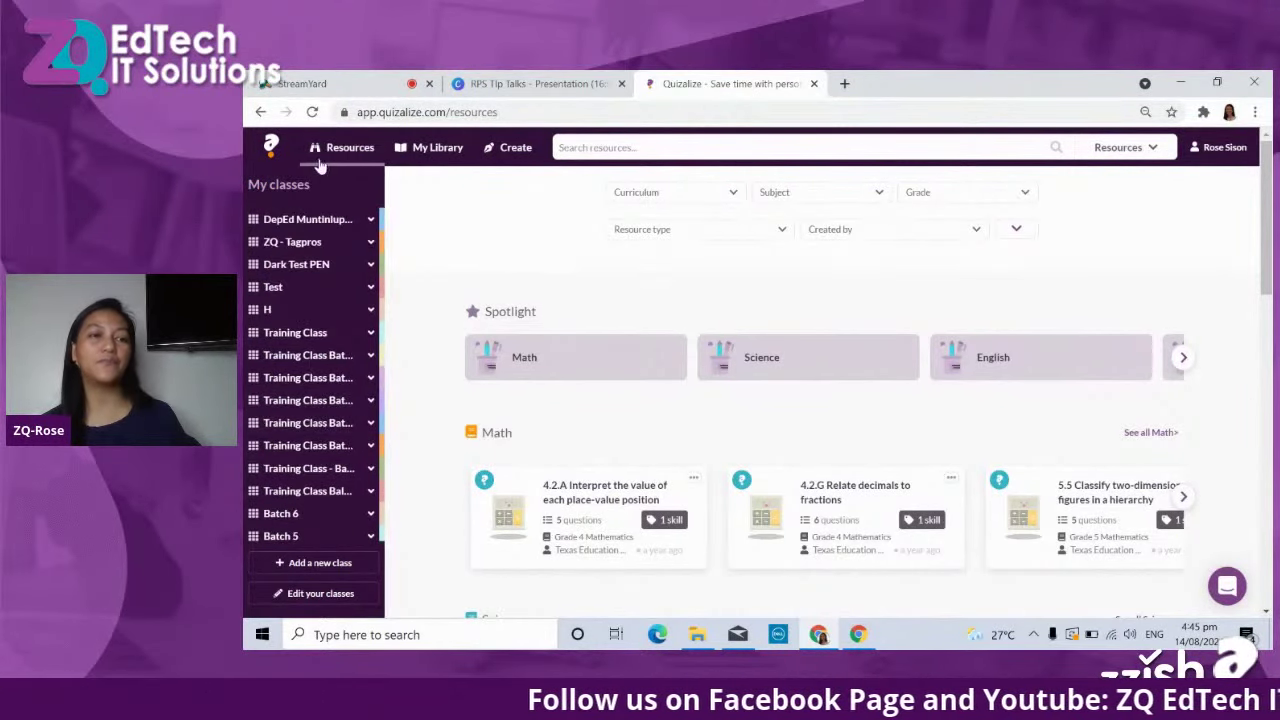
pyautogui.scroll(1, 298, 258)
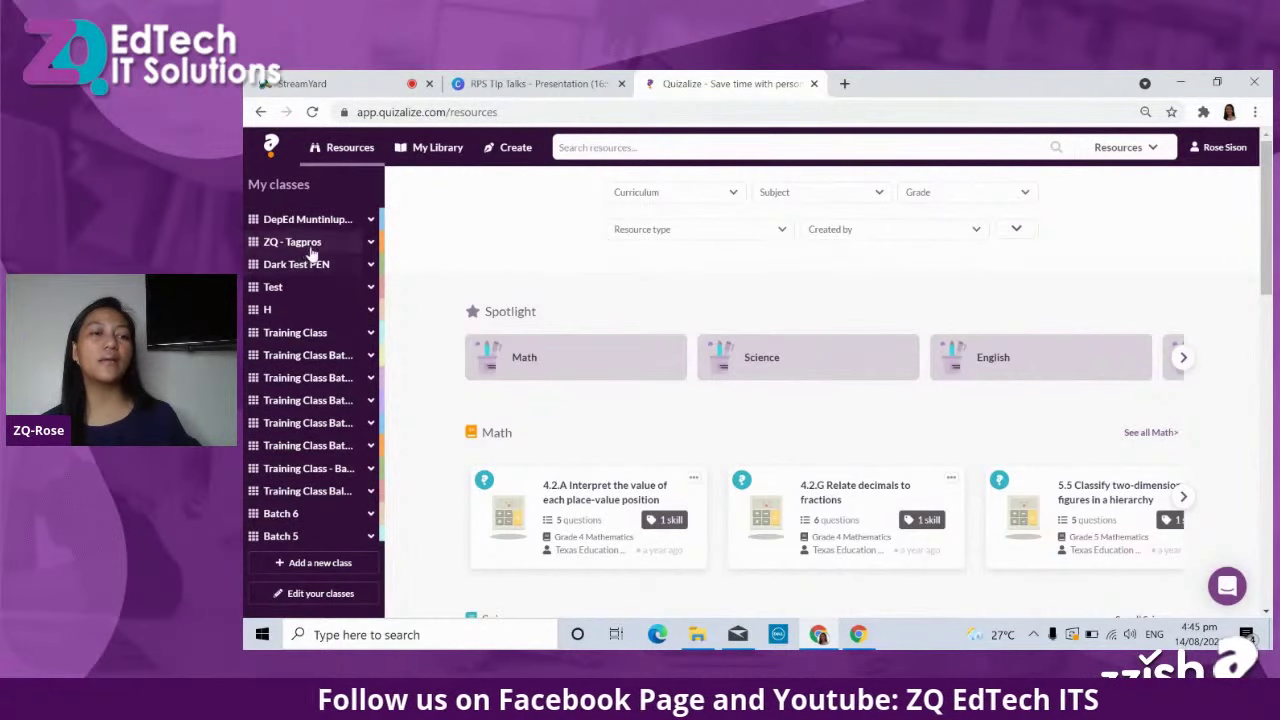
# Tour Dark Test PEN's activities, Mastery and Gradebook views, ending on its seven-student Members list.
pyautogui.click(313, 268)
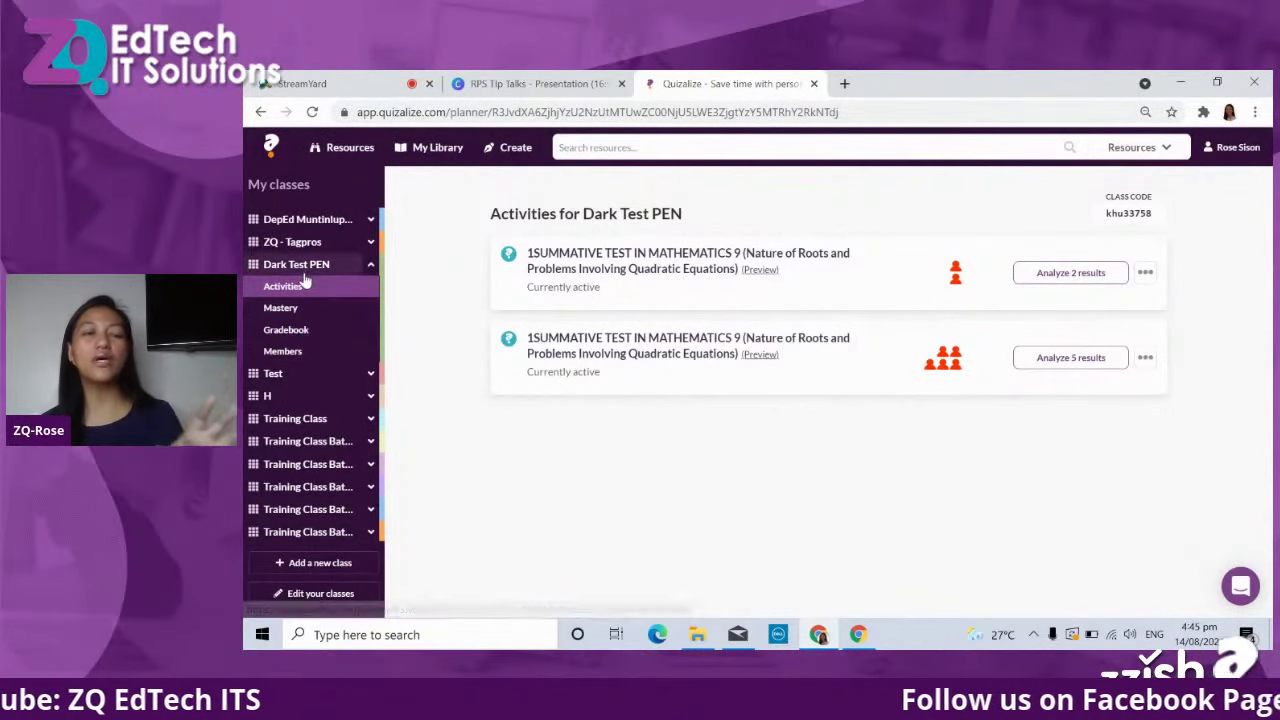
pyautogui.click(282, 308)
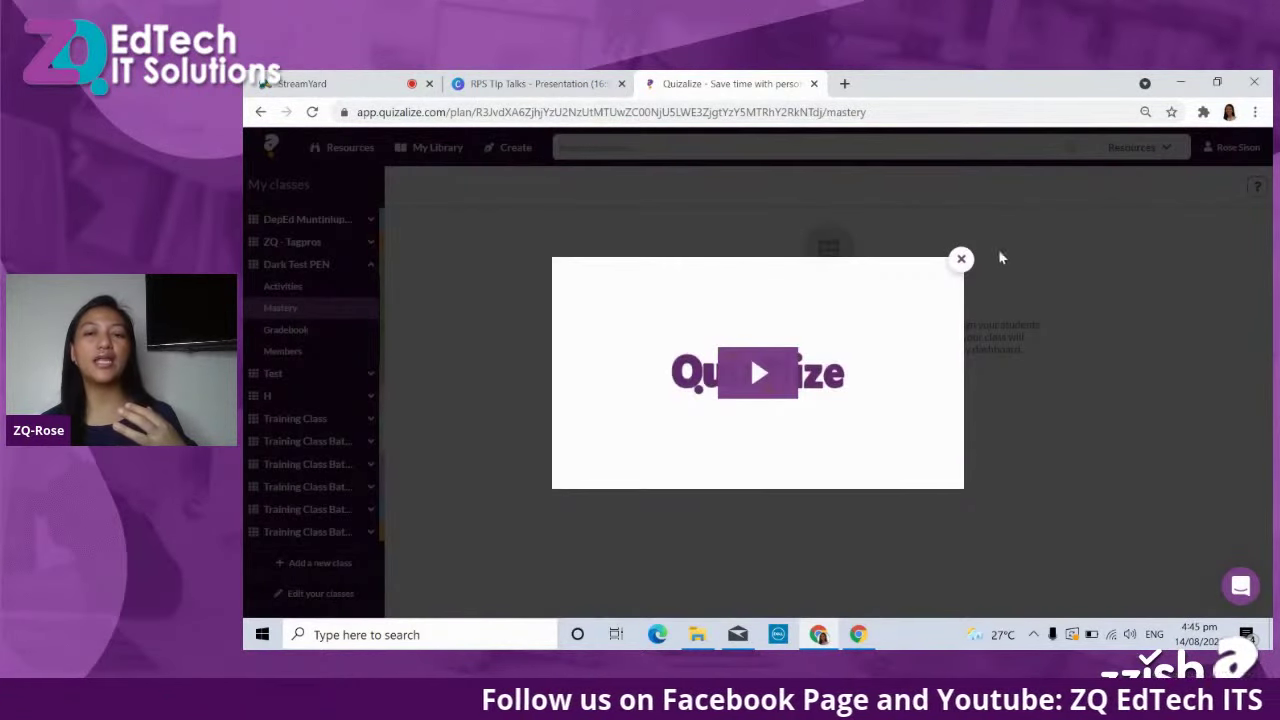
pyautogui.click(961, 259)
pyautogui.click(304, 337)
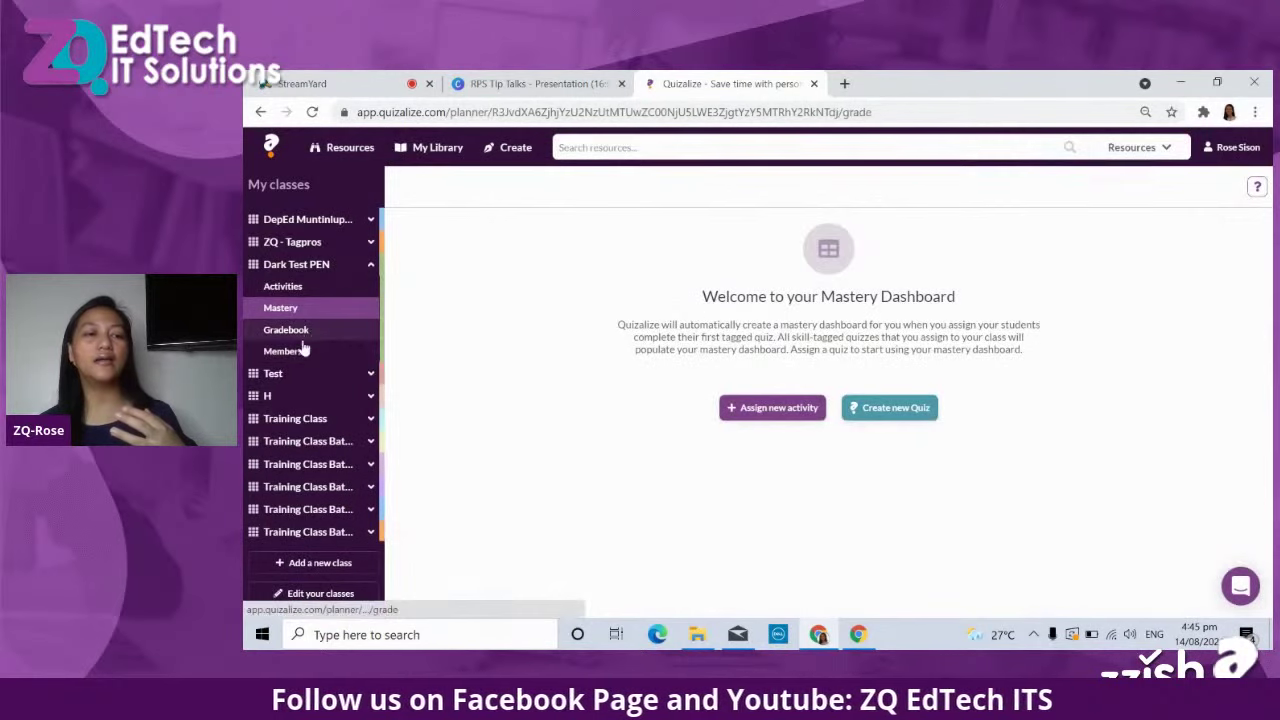
pyautogui.click(302, 350)
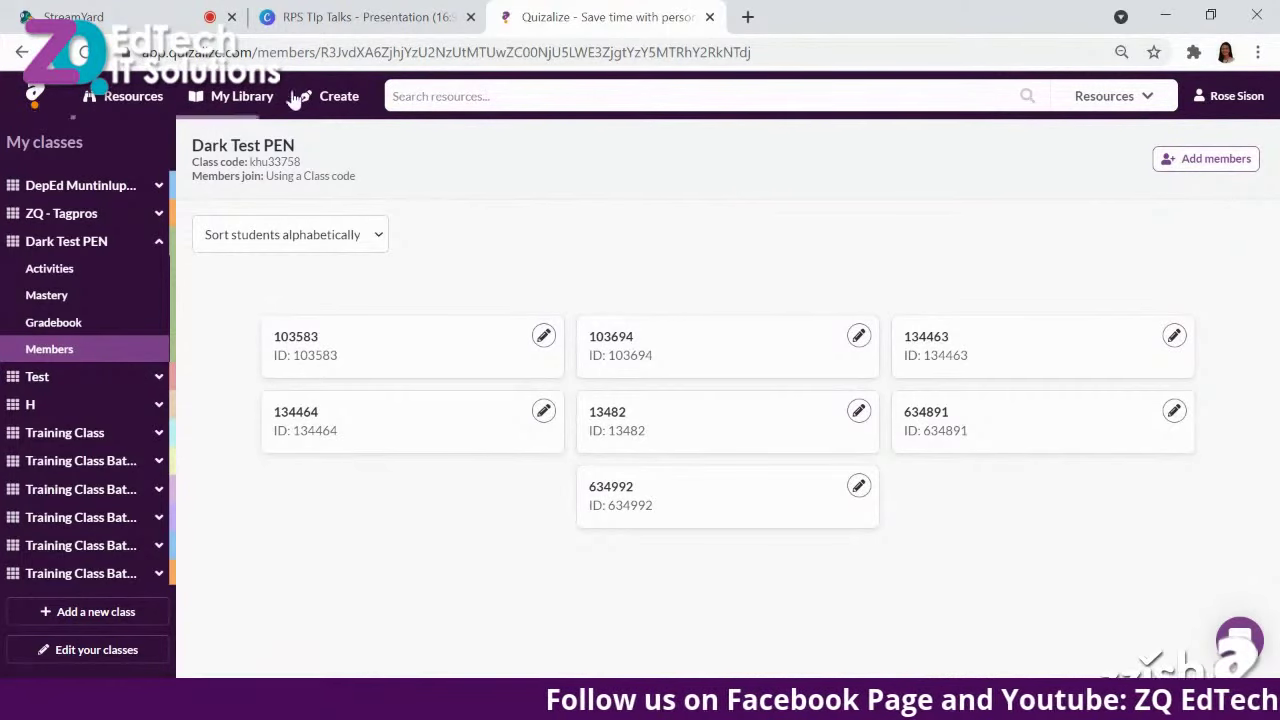
# Go to the Create page and choose Create new quiz.
pyautogui.click(349, 103)
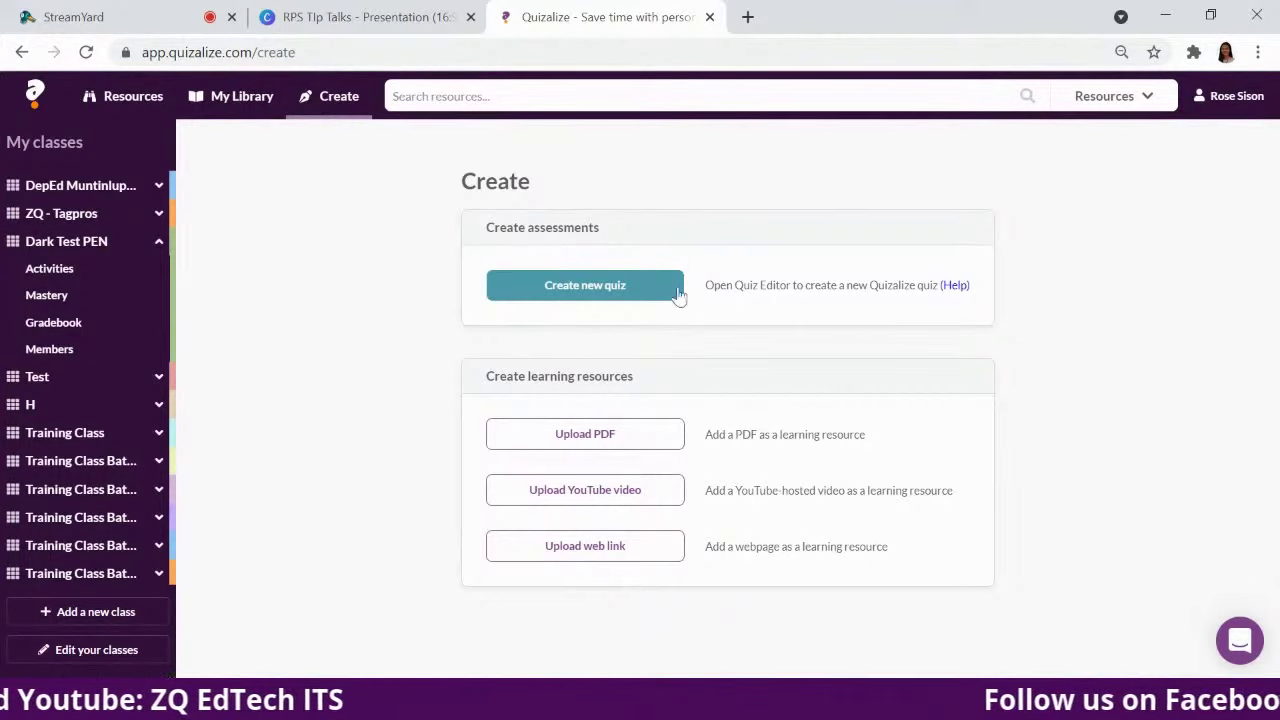
pyautogui.click(605, 292)
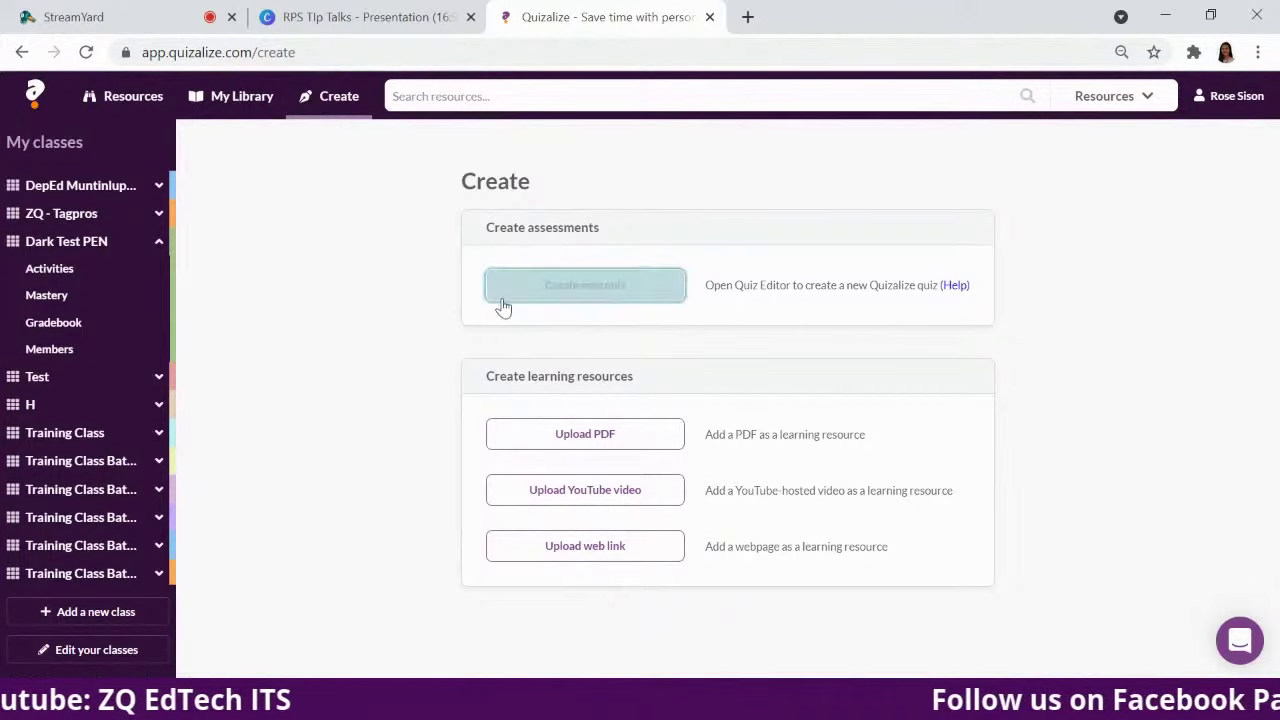
# Start a new quiz and title it 'Sample Activity'.
pyautogui.click(551, 300)
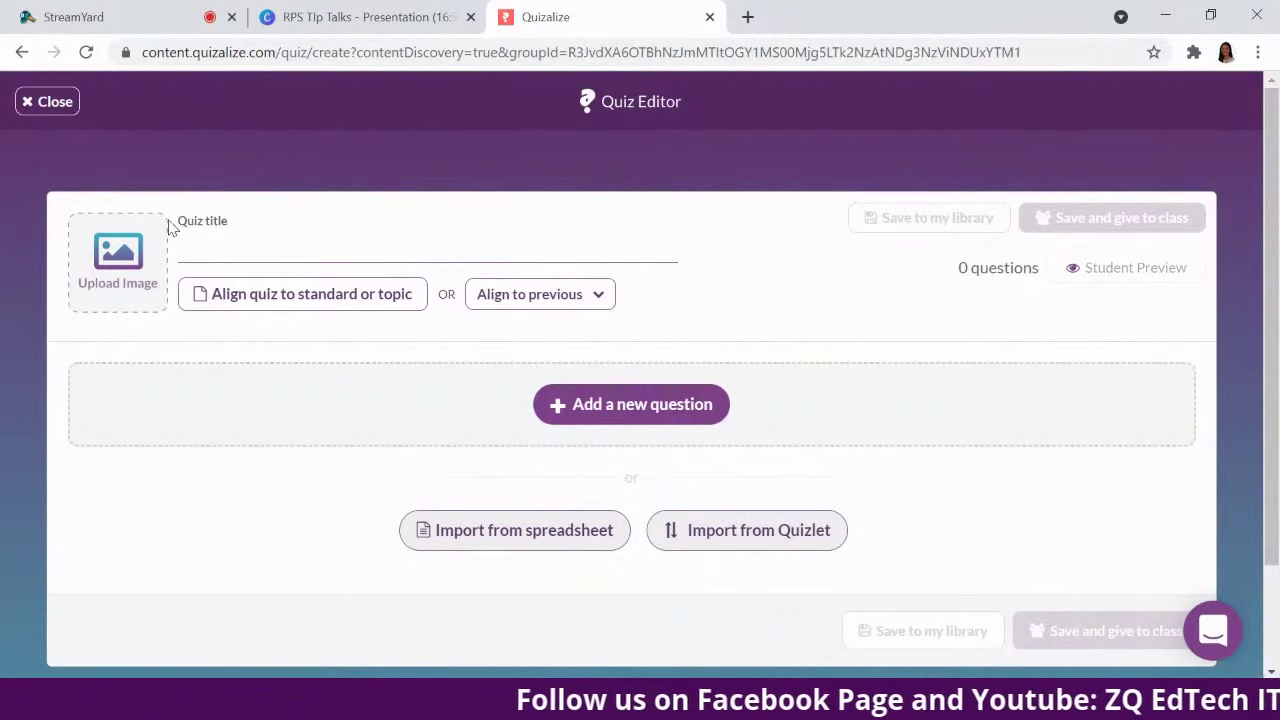
pyautogui.moveTo(177, 228); pyautogui.dragTo(243, 240)
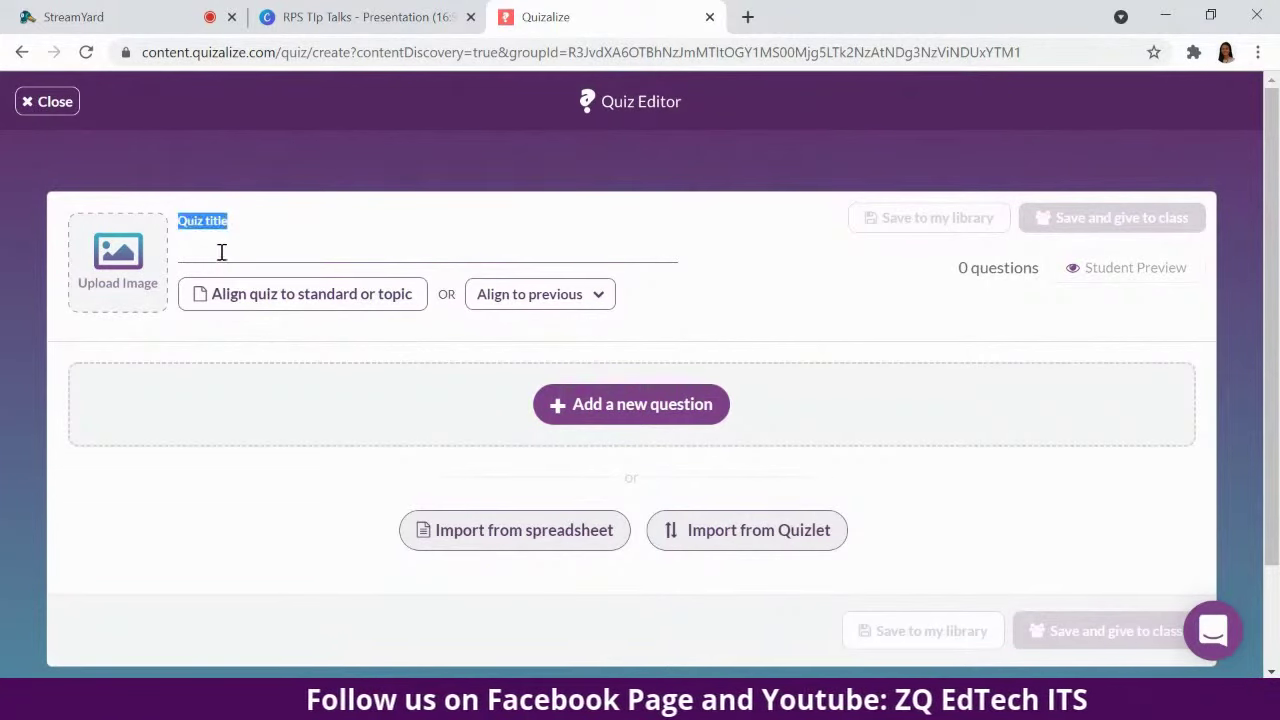
pyautogui.click(220, 251)
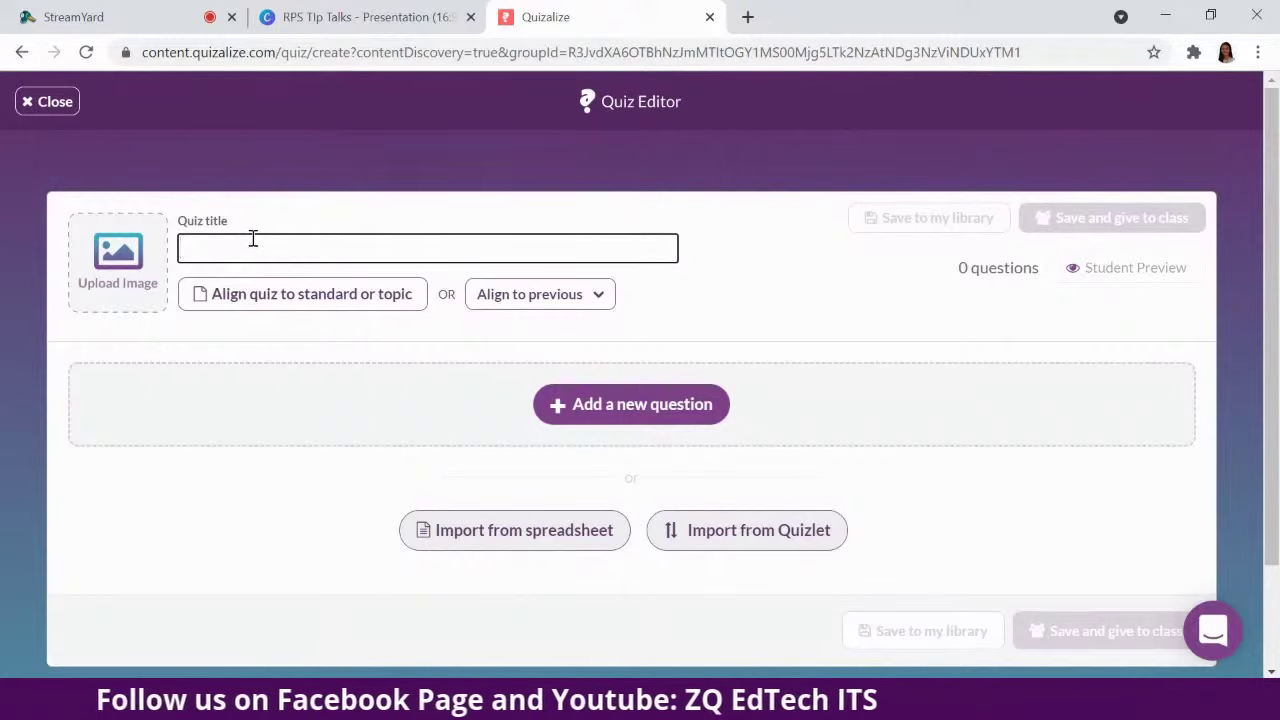
pyautogui.write('Sample Activity')
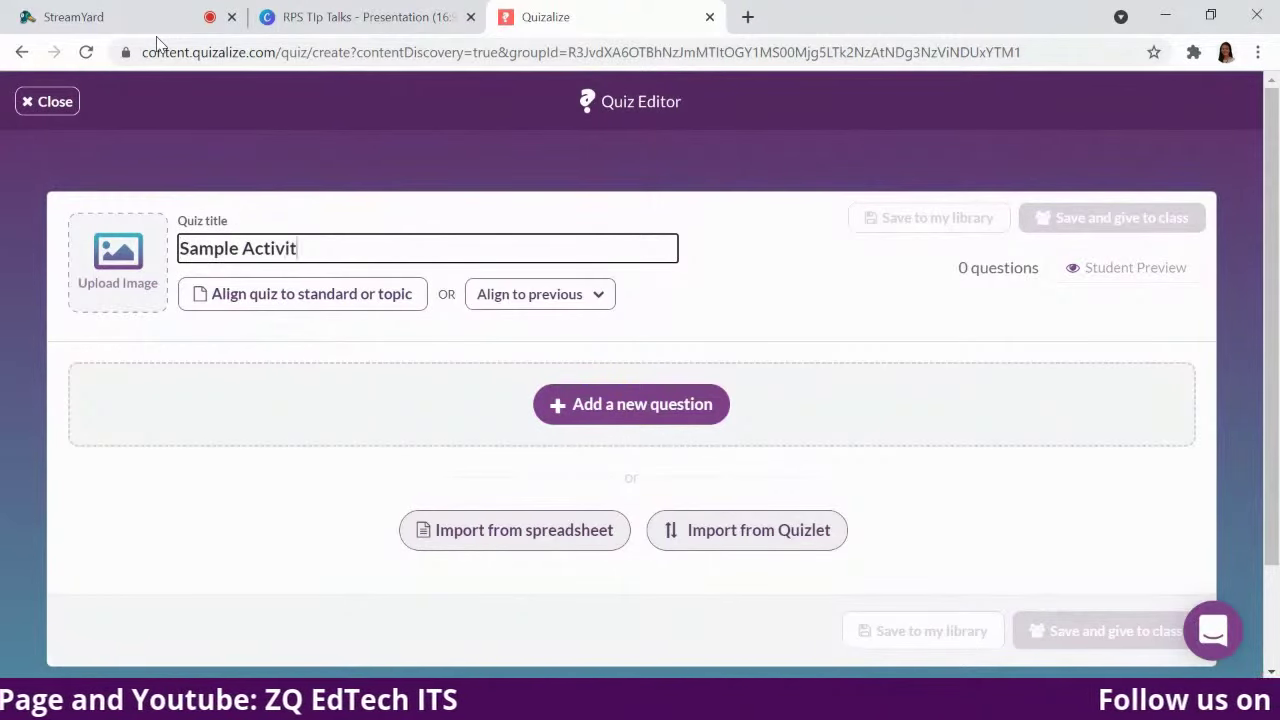
pyautogui.click(724, 214)
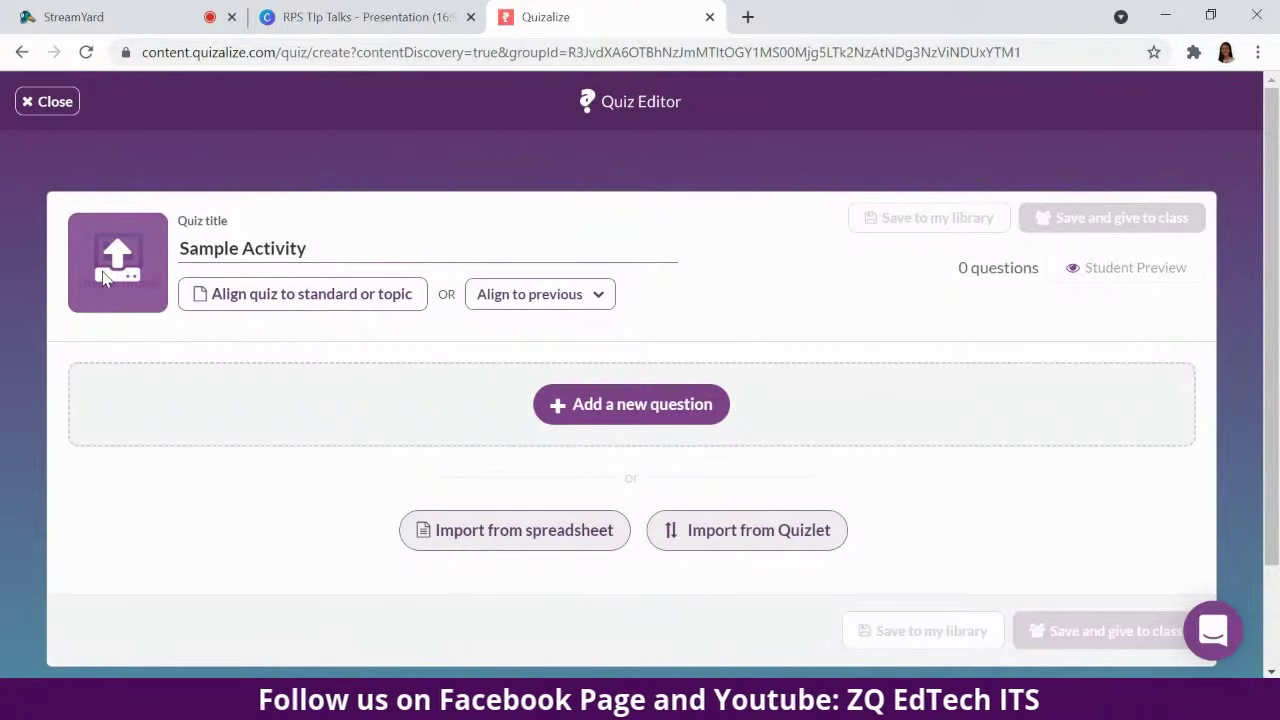
# Set the 'Untitled design' image as the quiz's cover picture.
pyautogui.click(104, 278)
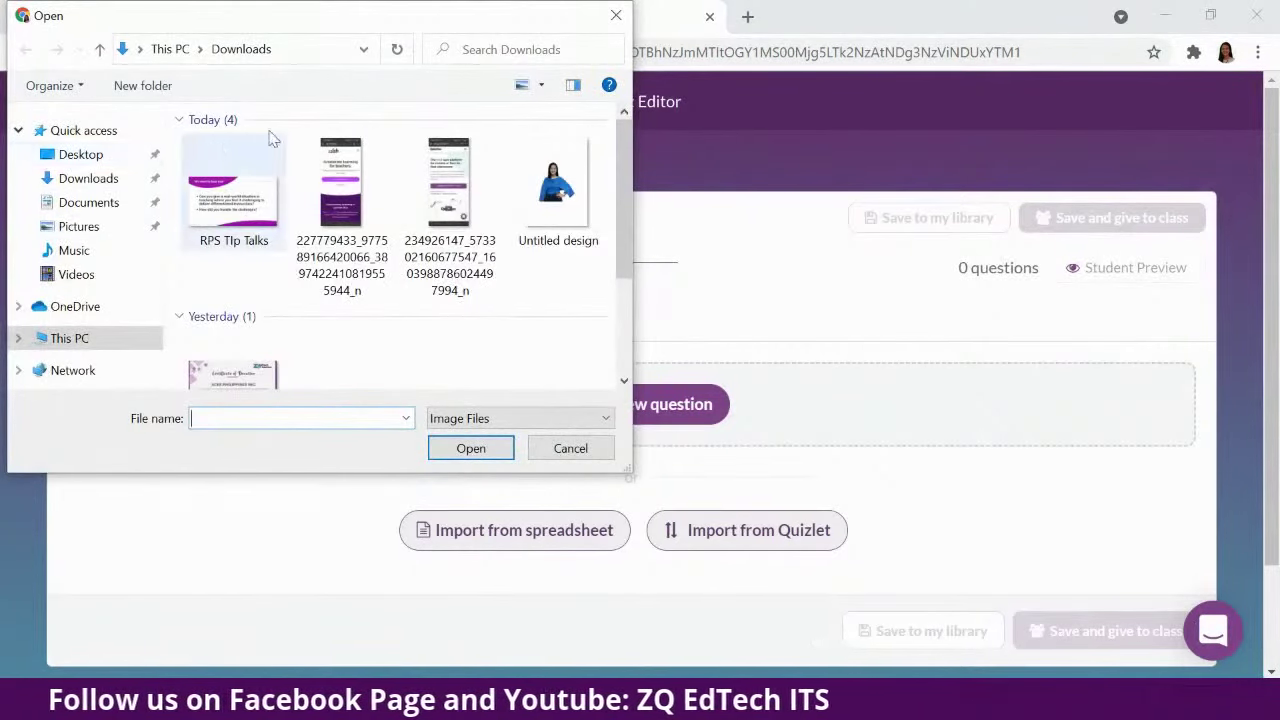
pyautogui.click(556, 184)
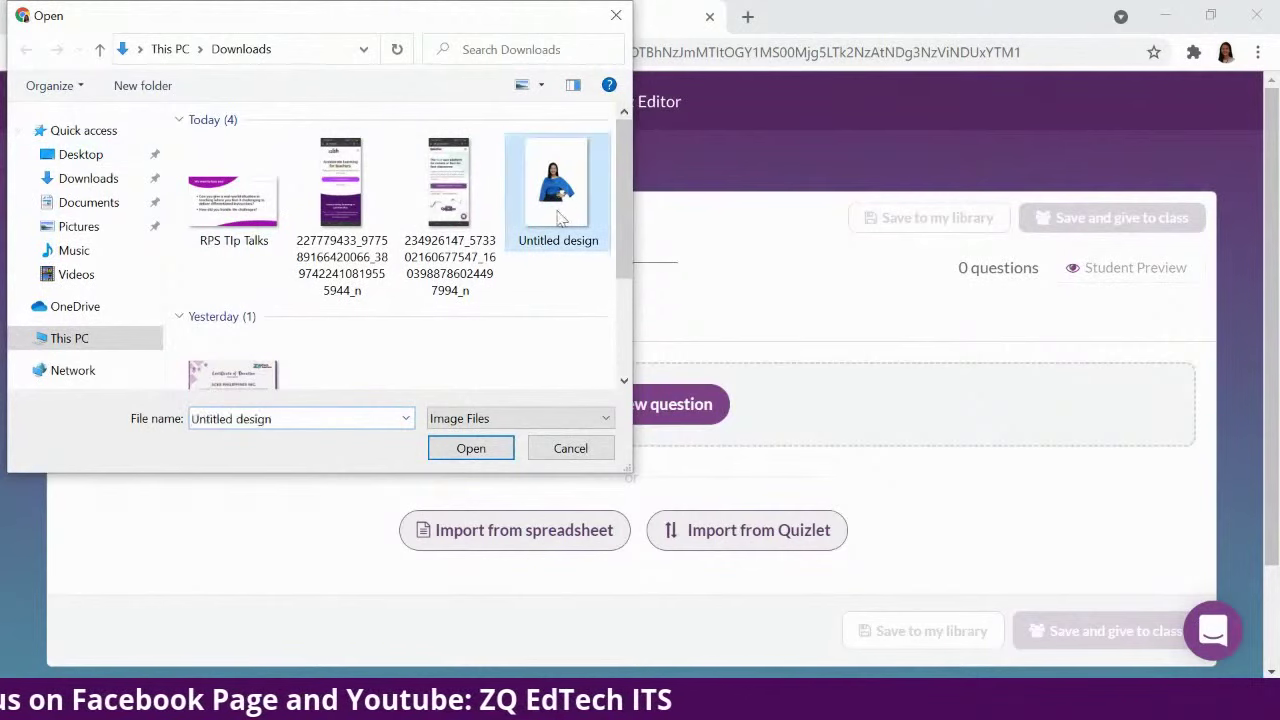
pyautogui.click(470, 449)
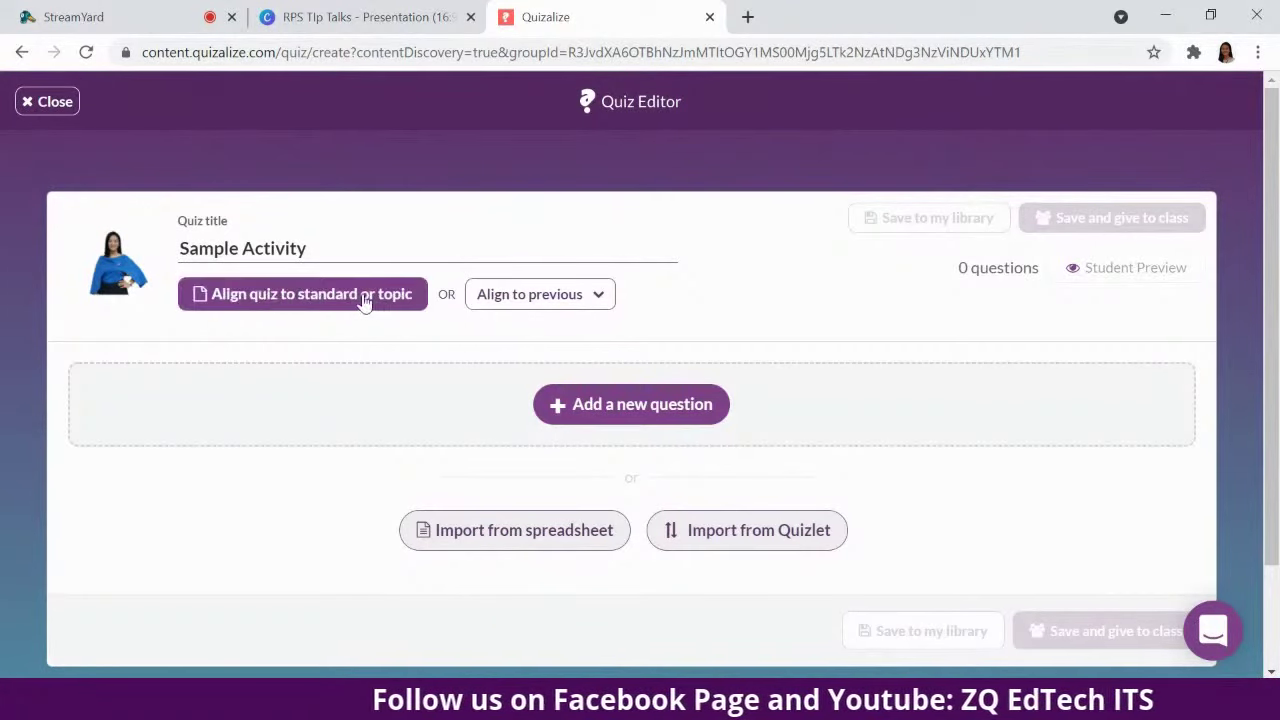
pyautogui.click(274, 302)
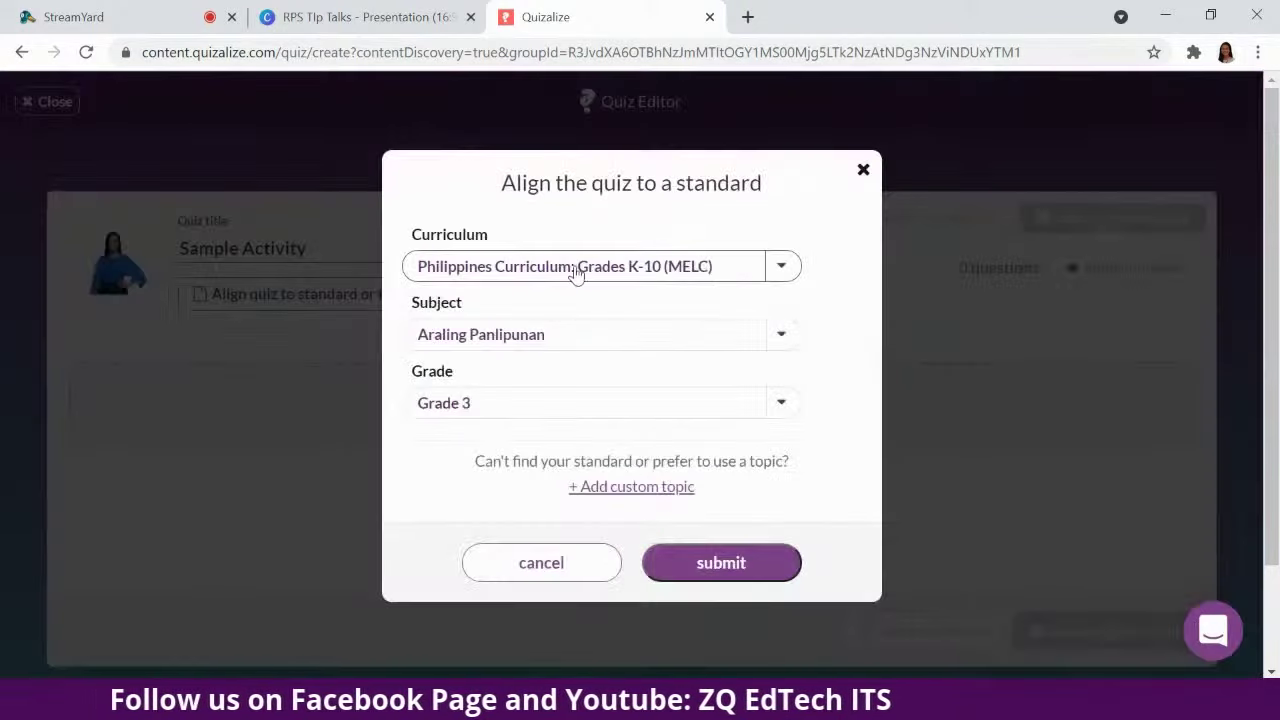
# Choose the Philippines Grades K-10 (MELC) curriculum from the curricula list.
pyautogui.click(781, 268)
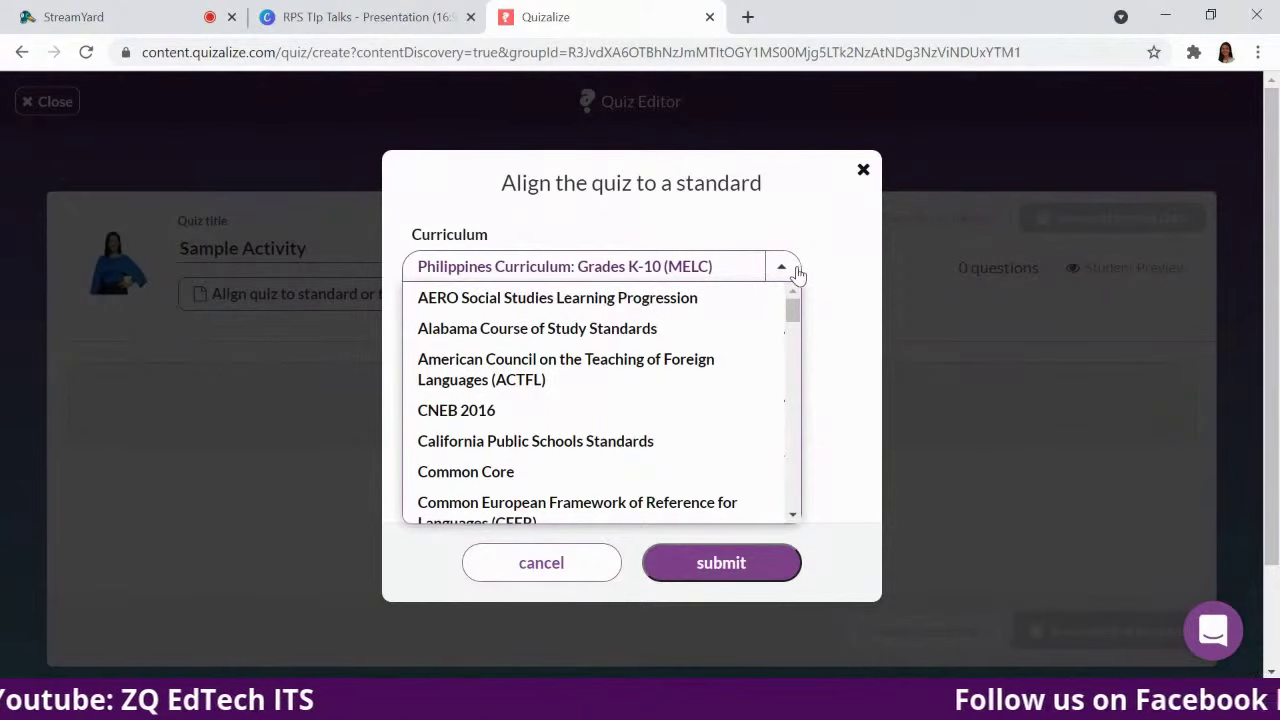
pyautogui.scroll(-3, 720, 434)
pyautogui.scroll(-8, 696, 433)
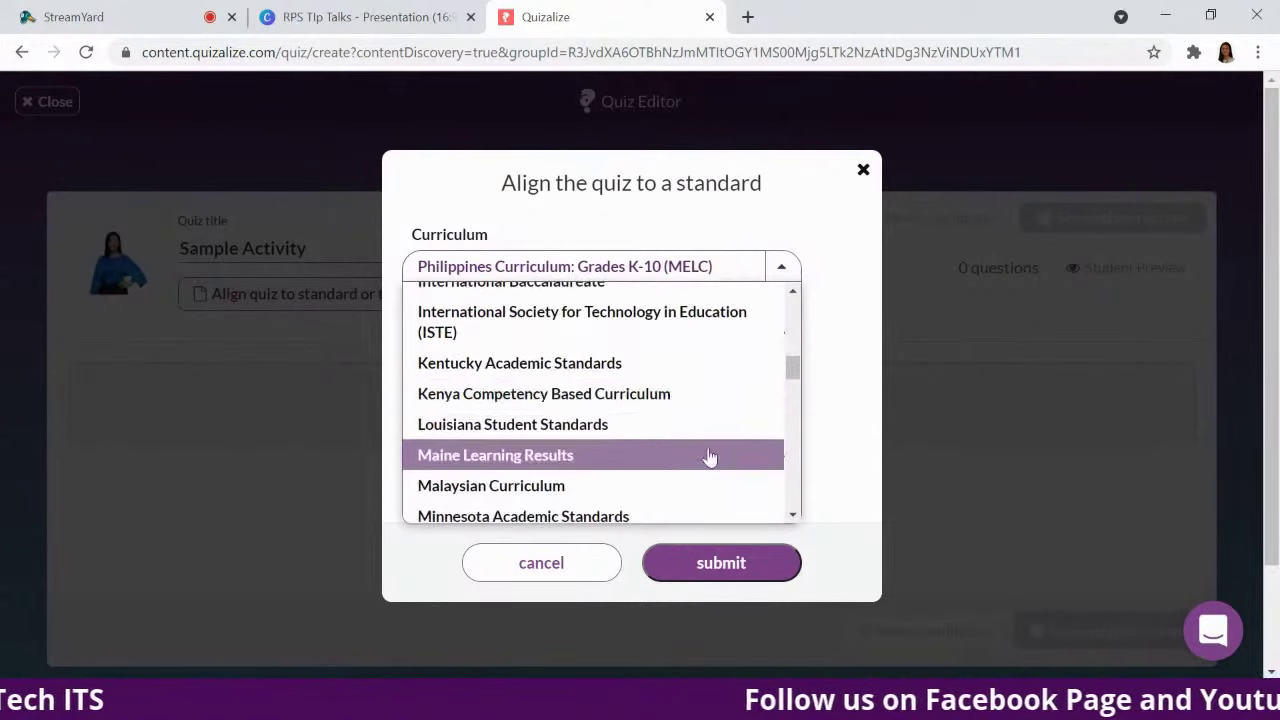
pyautogui.scroll(-2, 700, 457)
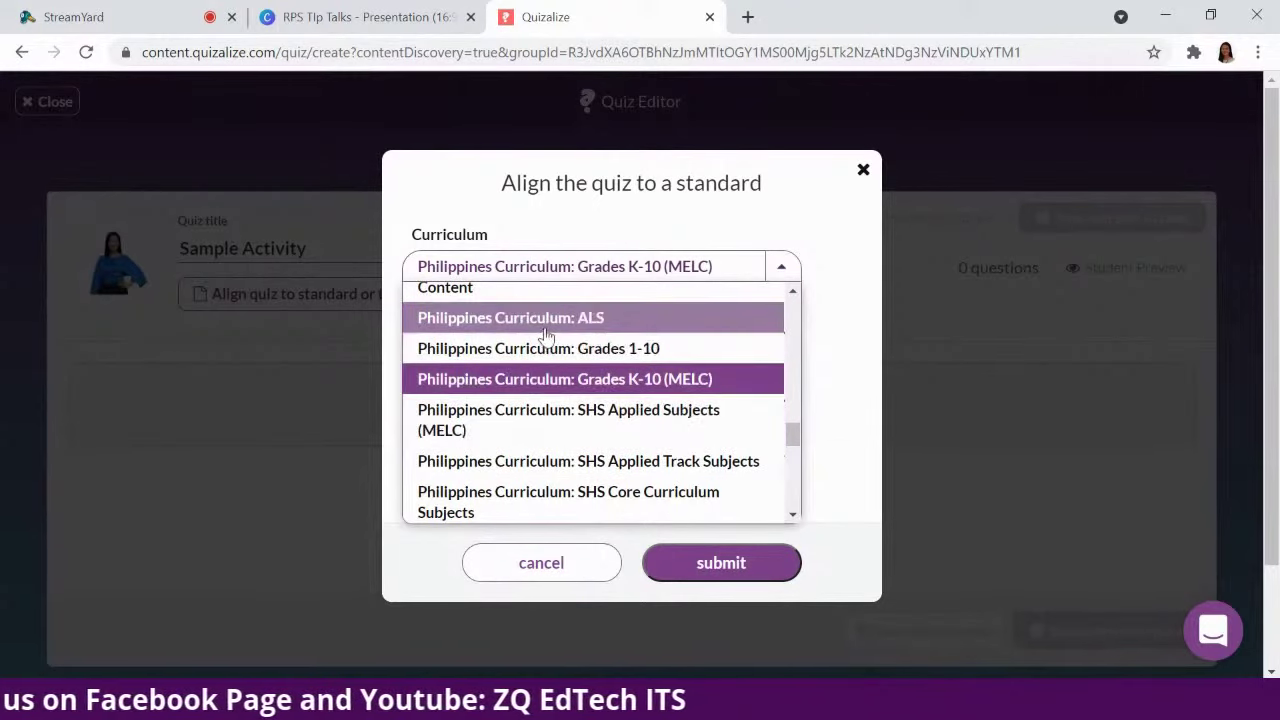
pyautogui.scroll(-1, 615, 427)
pyautogui.scroll(-1, 615, 428)
pyautogui.scroll(1, 630, 345)
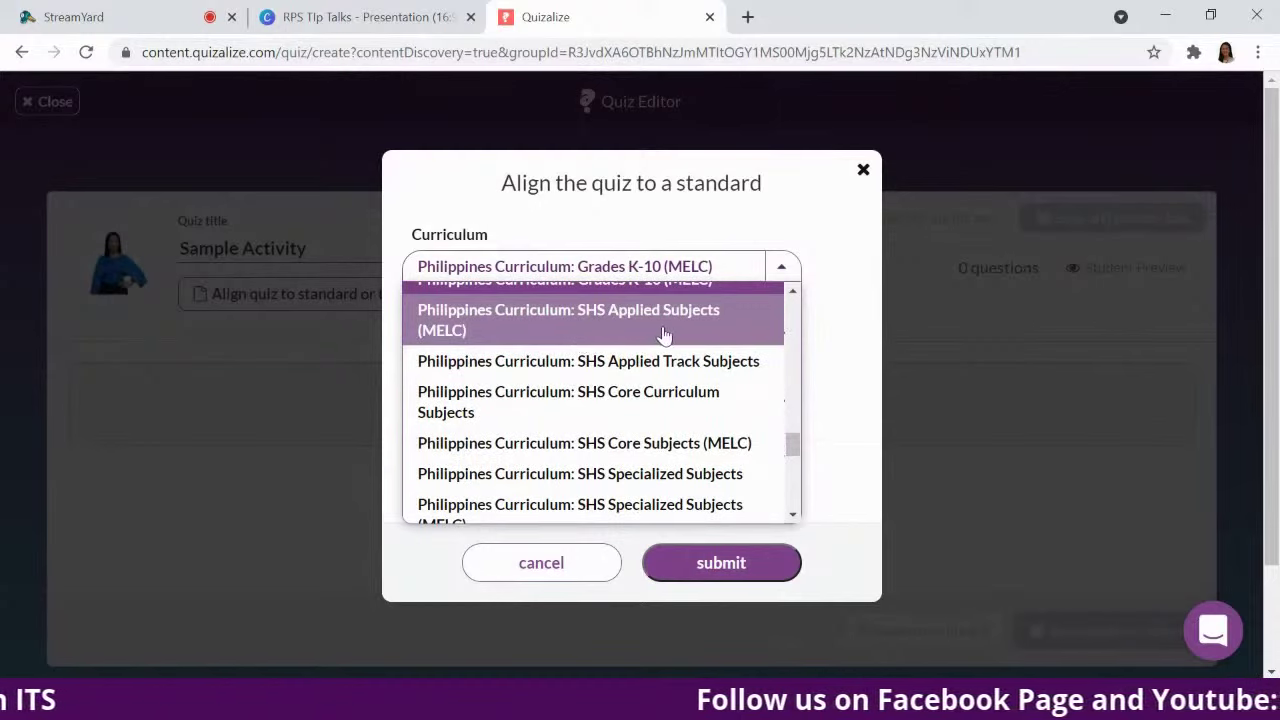
pyautogui.scroll(3, 663, 334)
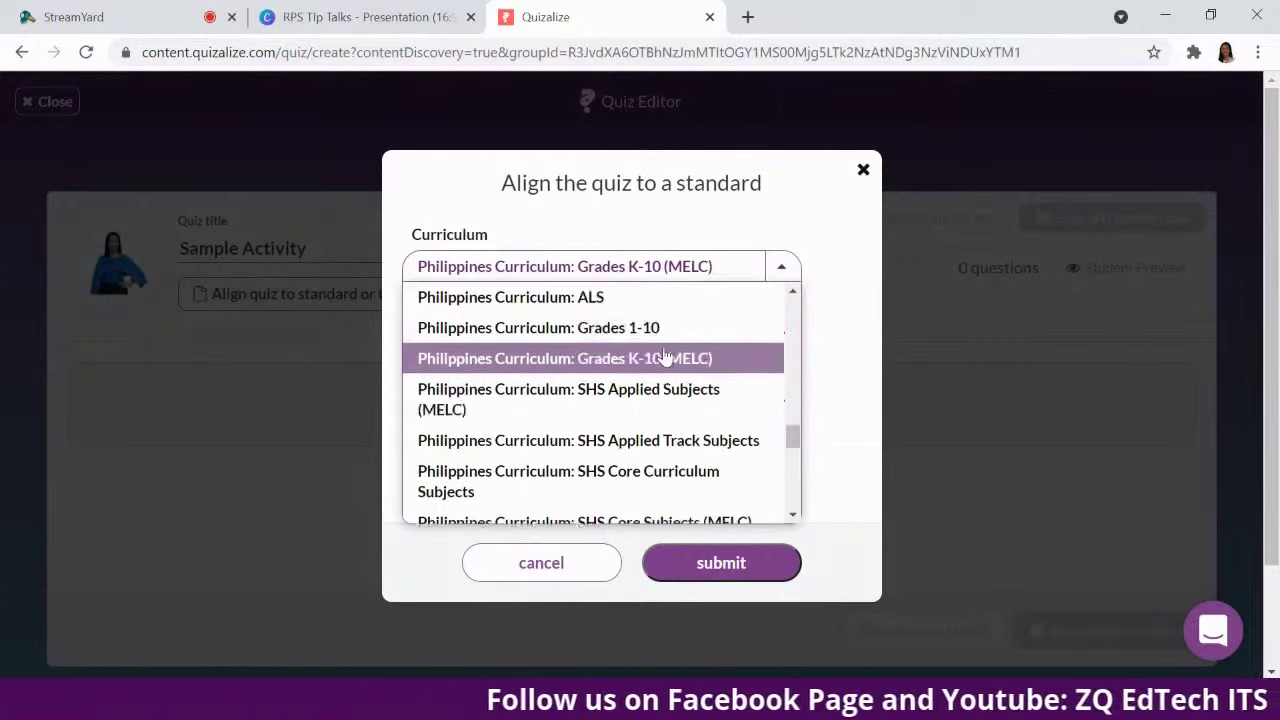
pyautogui.scroll(-2, 651, 397)
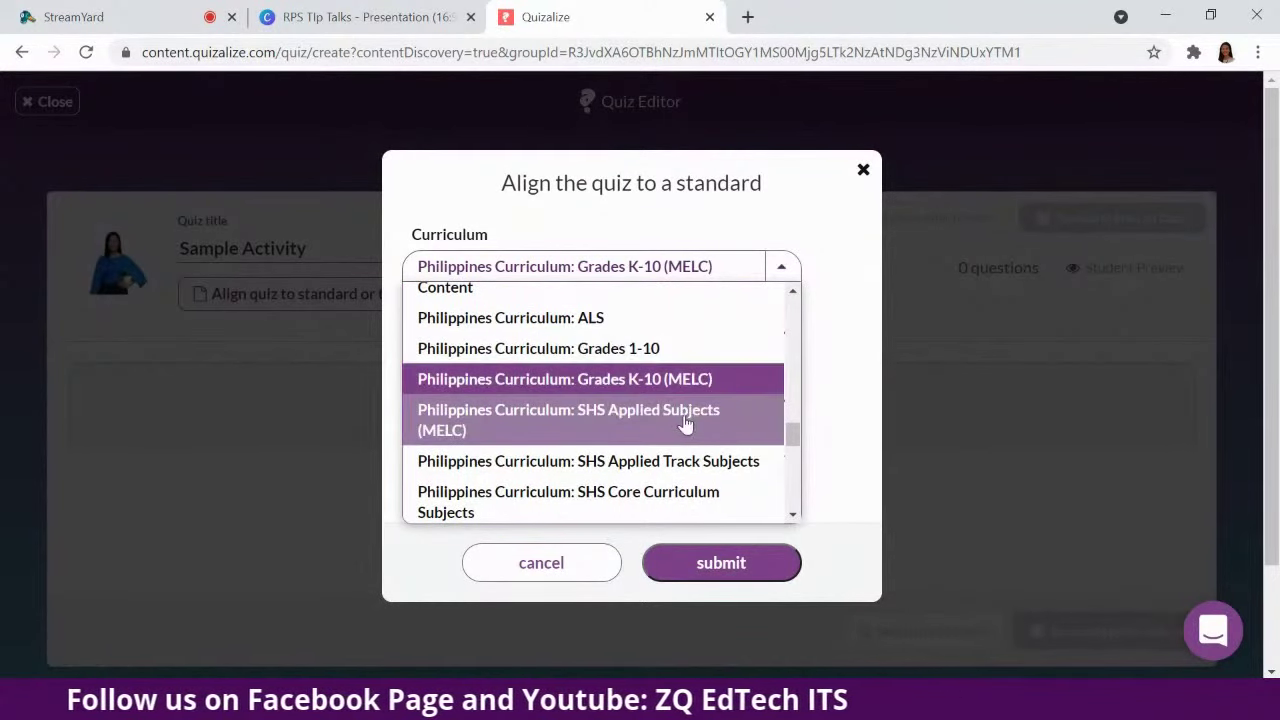
pyautogui.scroll(-2, 630, 455)
pyautogui.scroll(3, 630, 455)
pyautogui.scroll(-2, 640, 429)
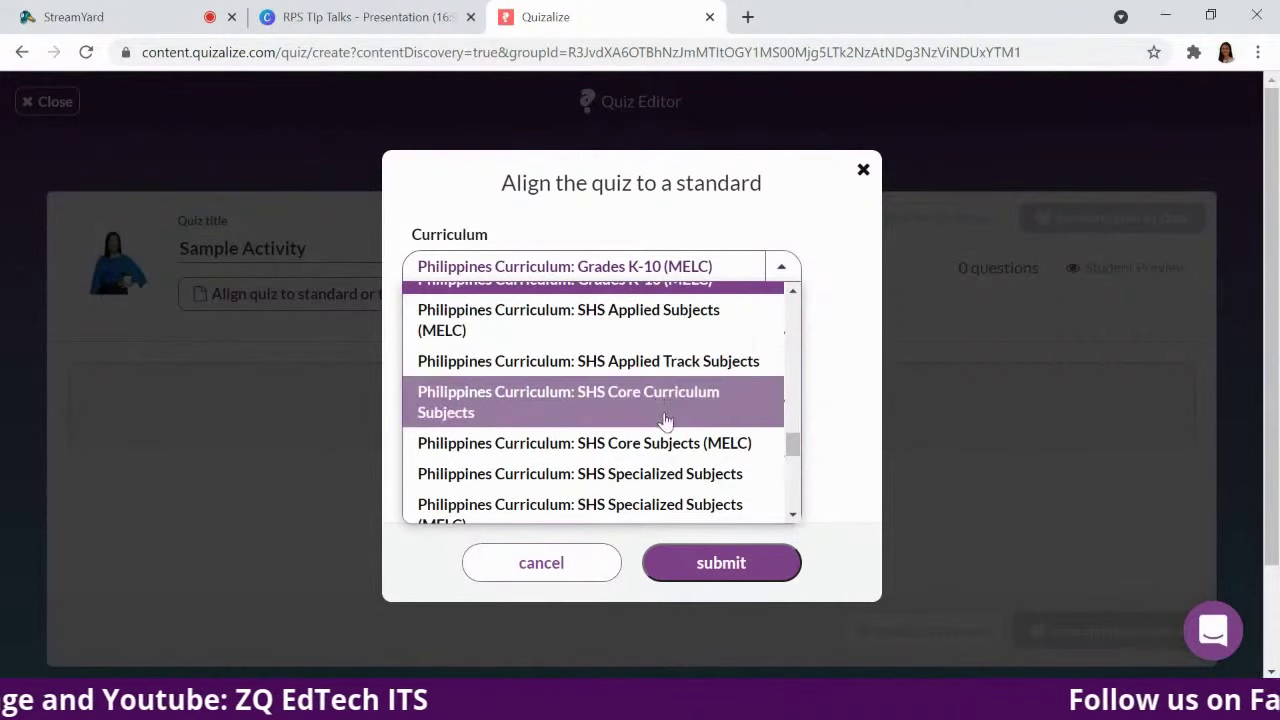
pyautogui.scroll(-2, 656, 417)
pyautogui.scroll(5, 660, 410)
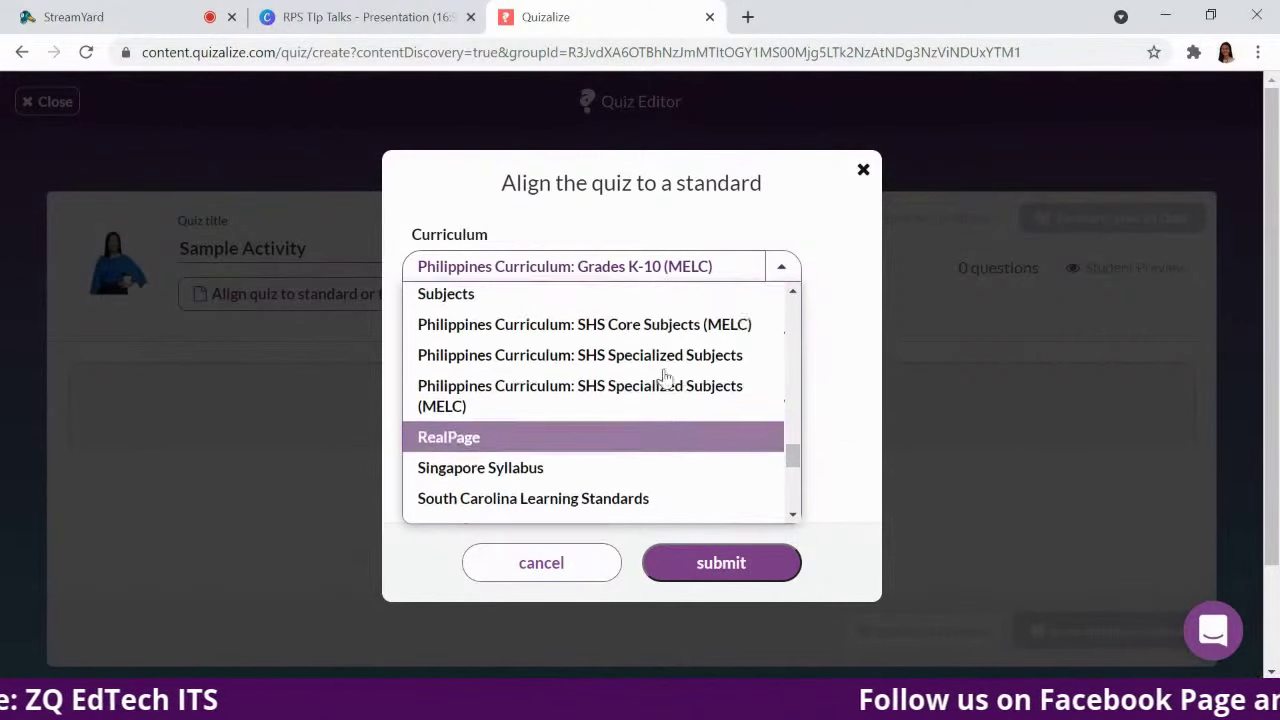
pyautogui.scroll(-3, 660, 400)
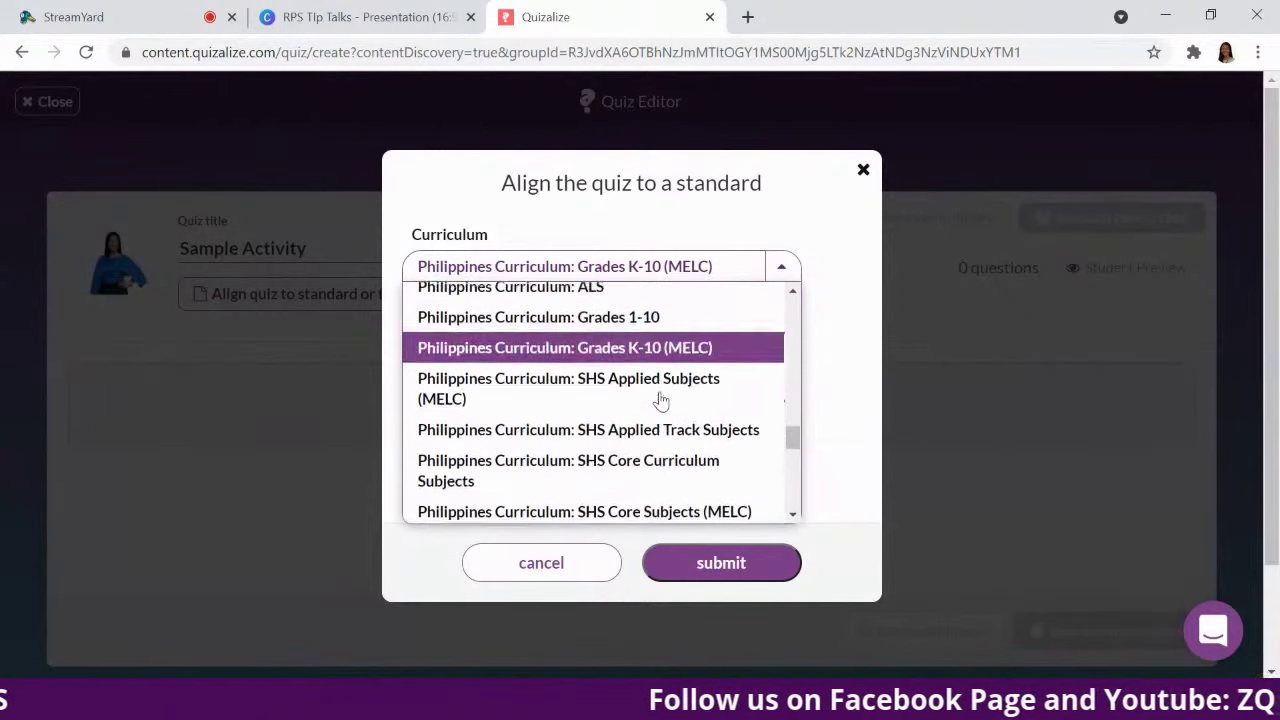
pyautogui.scroll(1, 660, 395)
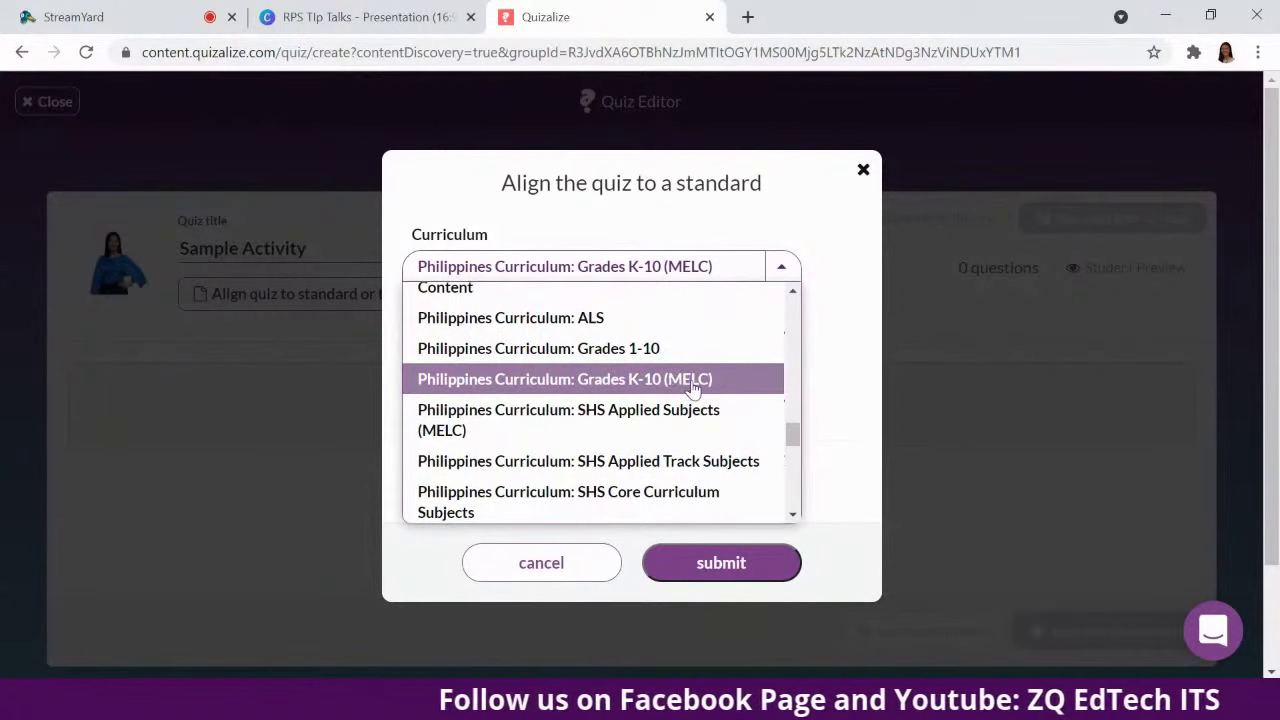
pyautogui.click(704, 386)
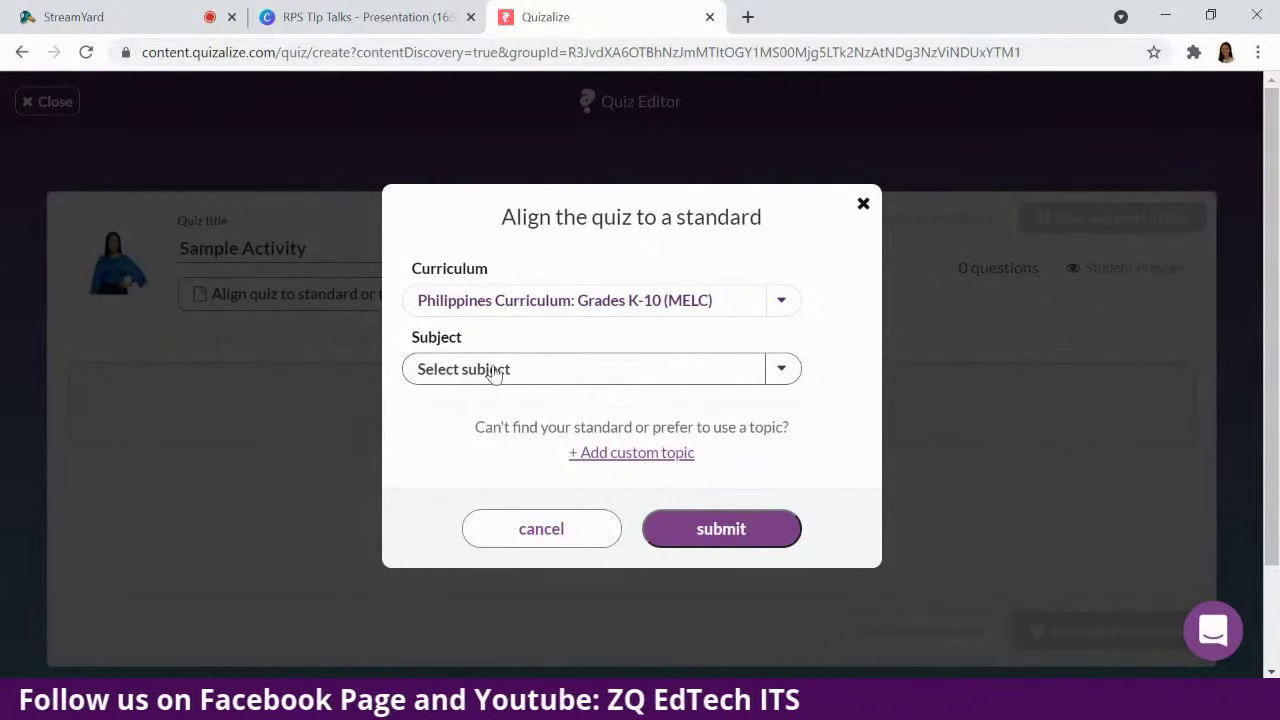
# Pick subject Araling Panlipunan and Grade 1, then submit the alignment.
pyautogui.click(781, 370)
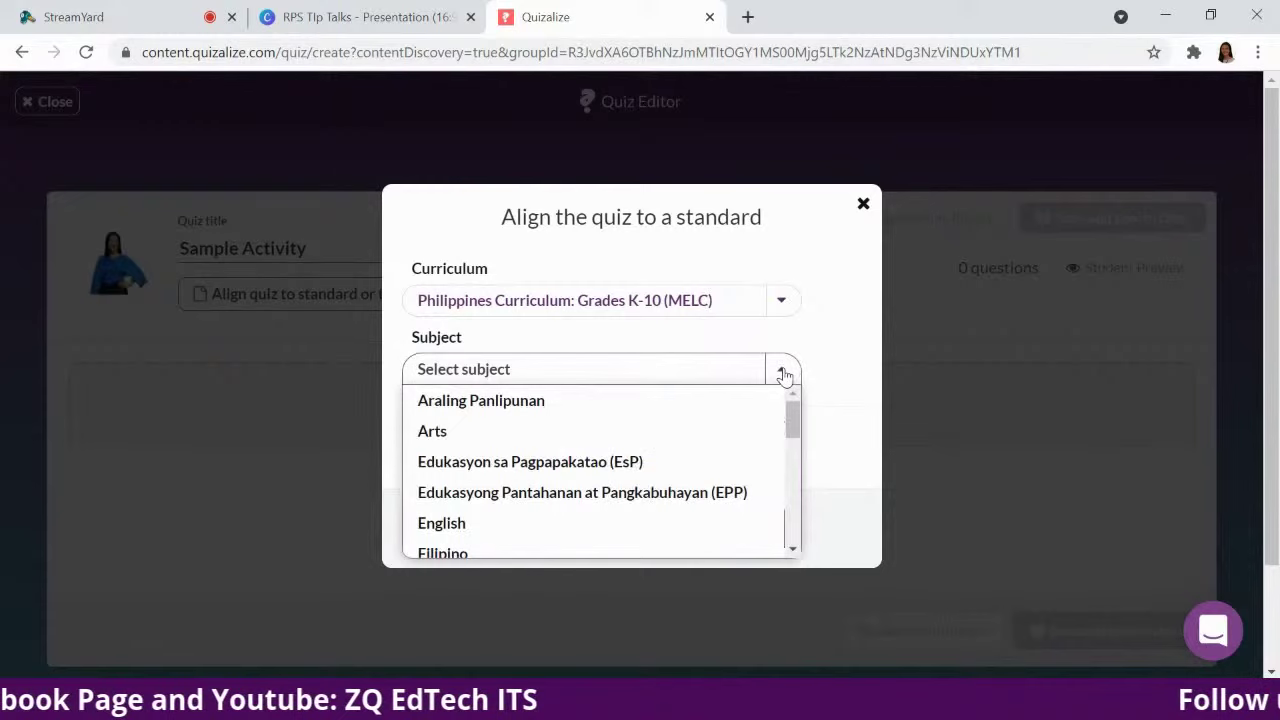
pyautogui.click(624, 401)
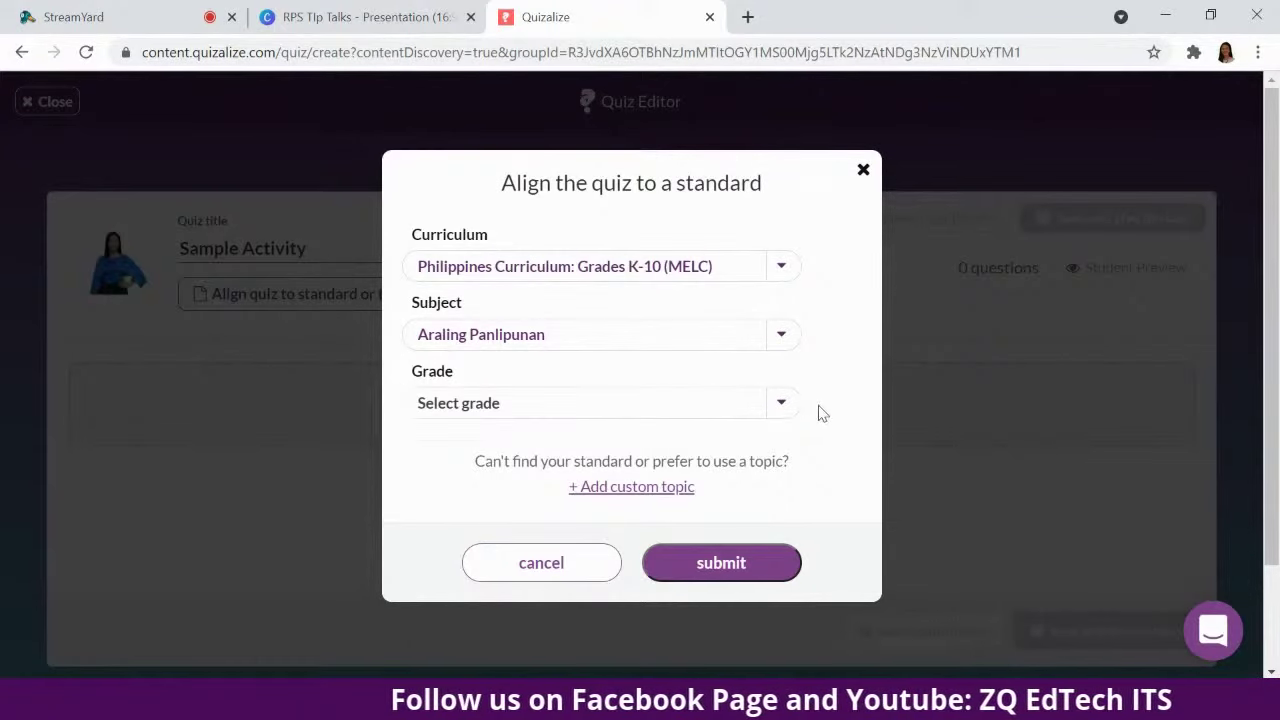
pyautogui.click(780, 405)
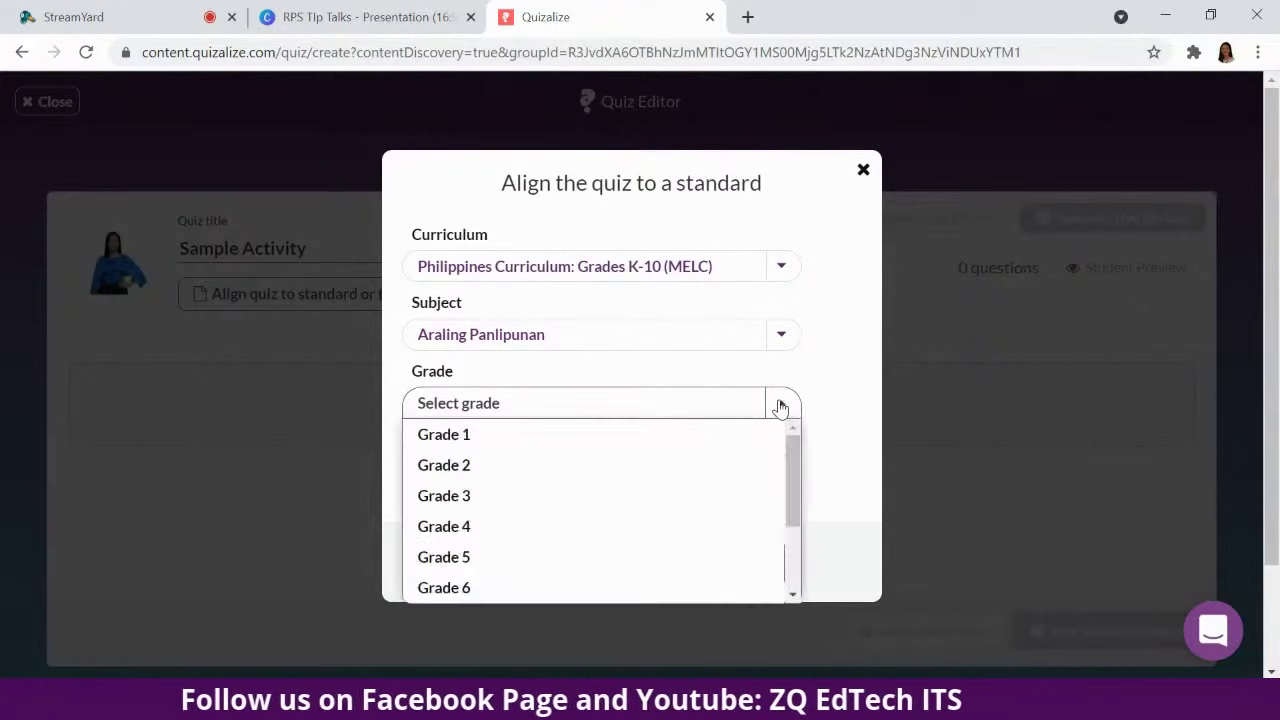
pyautogui.click(714, 437)
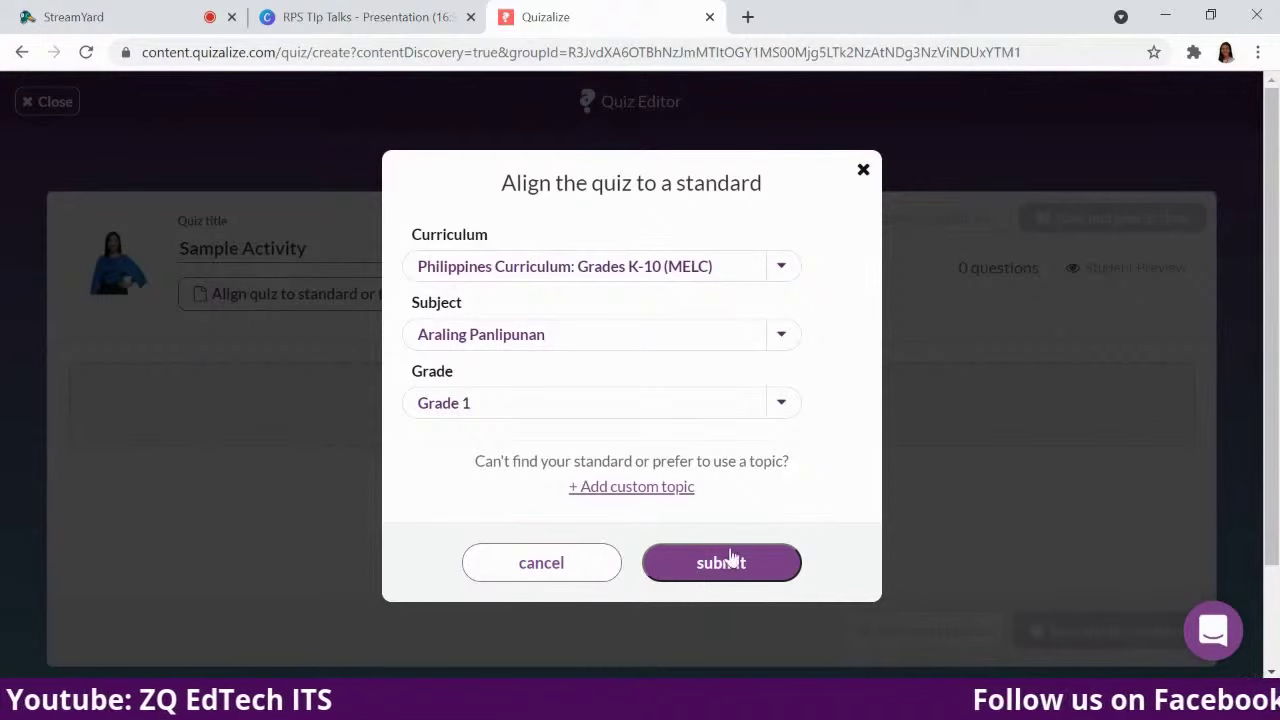
pyautogui.click(745, 577)
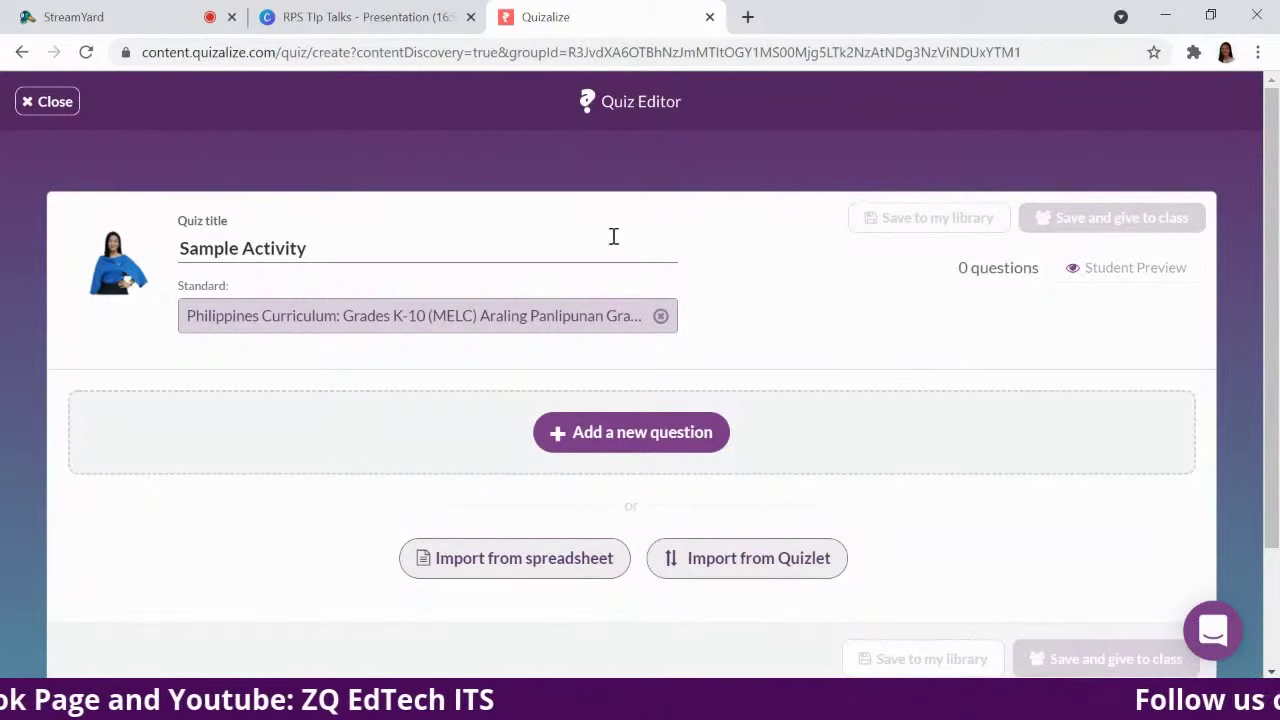
# Remove the quiz's standard and re-apply the Grade 1 alignment.
pyautogui.click(663, 316)
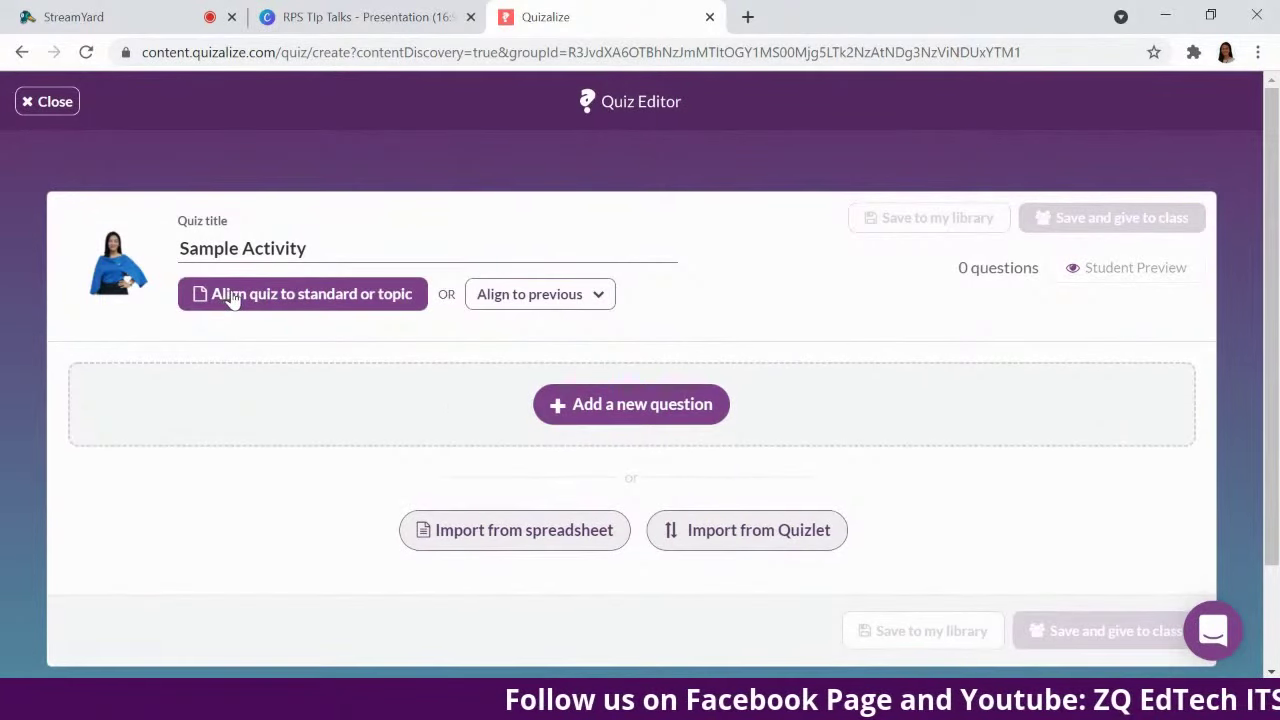
pyautogui.click(223, 294)
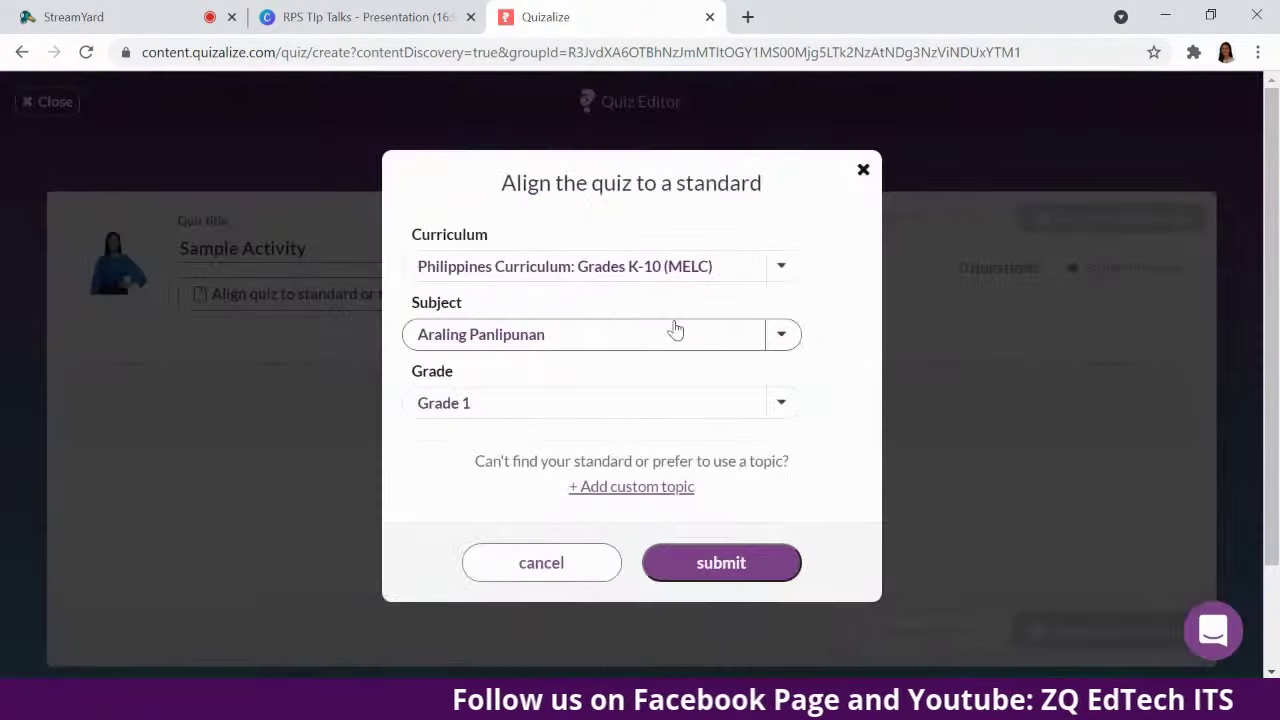
pyautogui.click(743, 568)
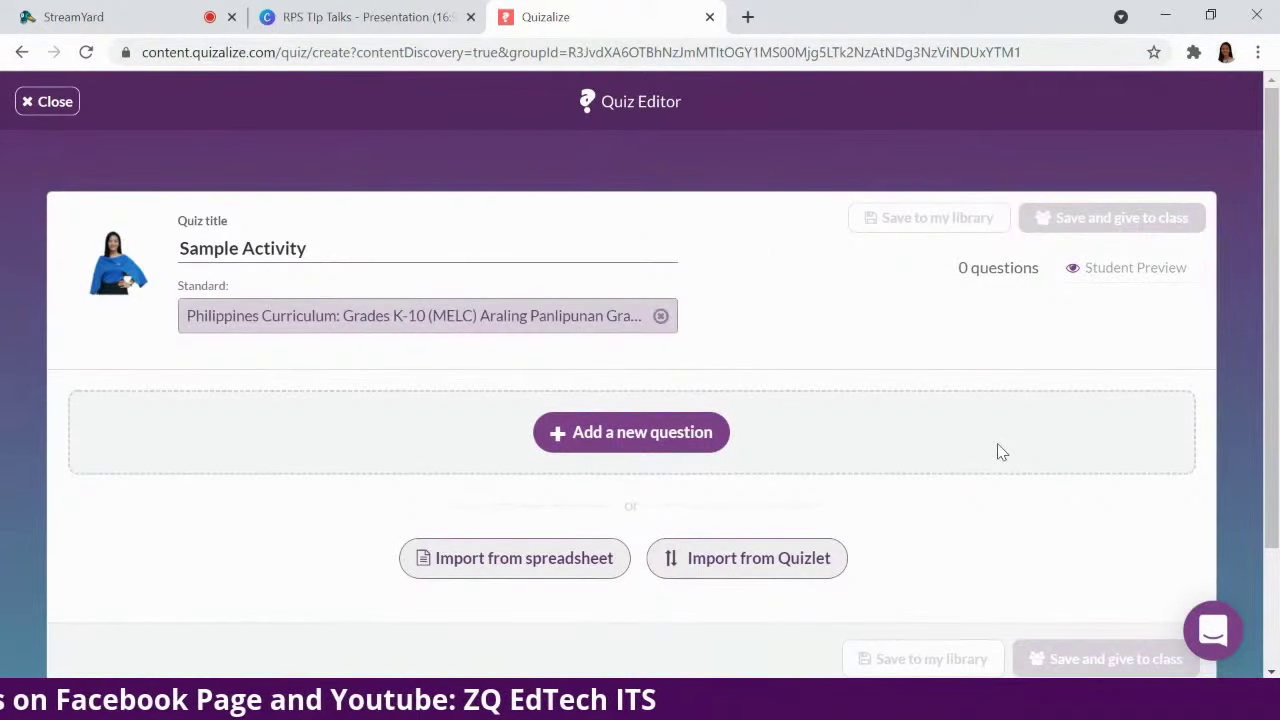
# Scroll the Quiz Editor to view the new first question's empty fields.
pyautogui.scroll(-1, 1026, 406)
pyautogui.scroll(1, 1027, 407)
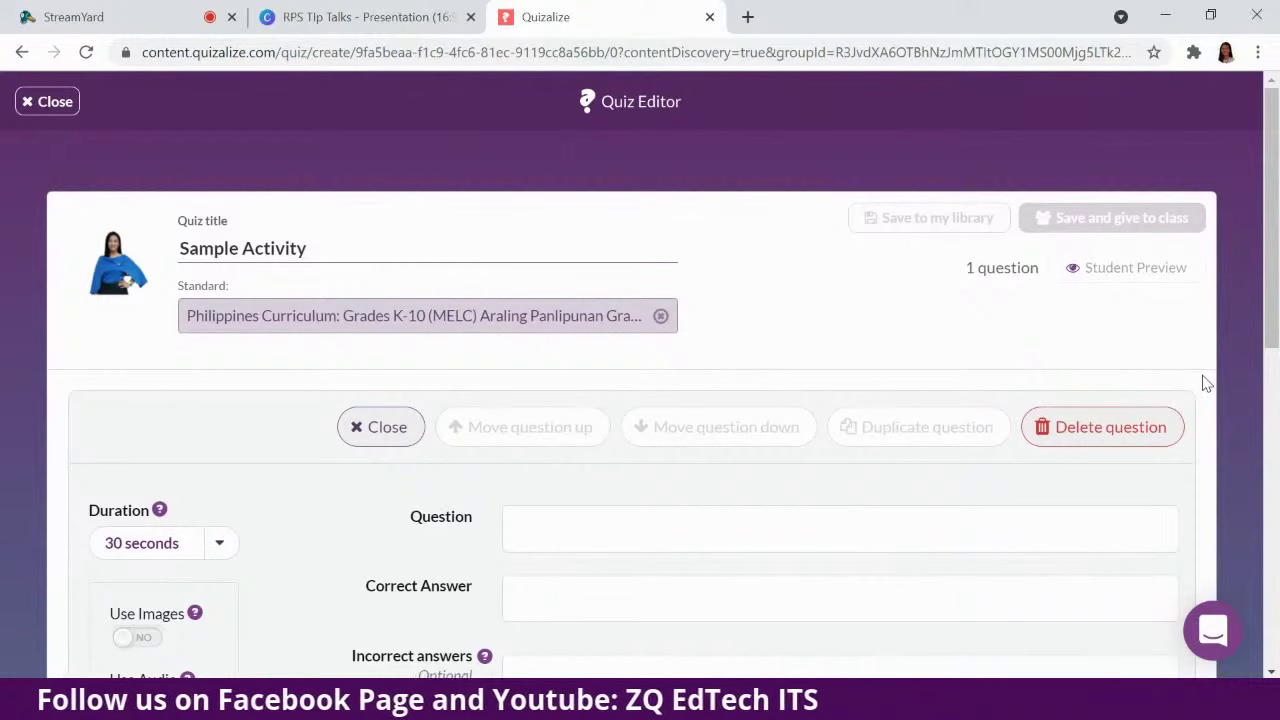
pyautogui.scroll(-1, 1265, 388)
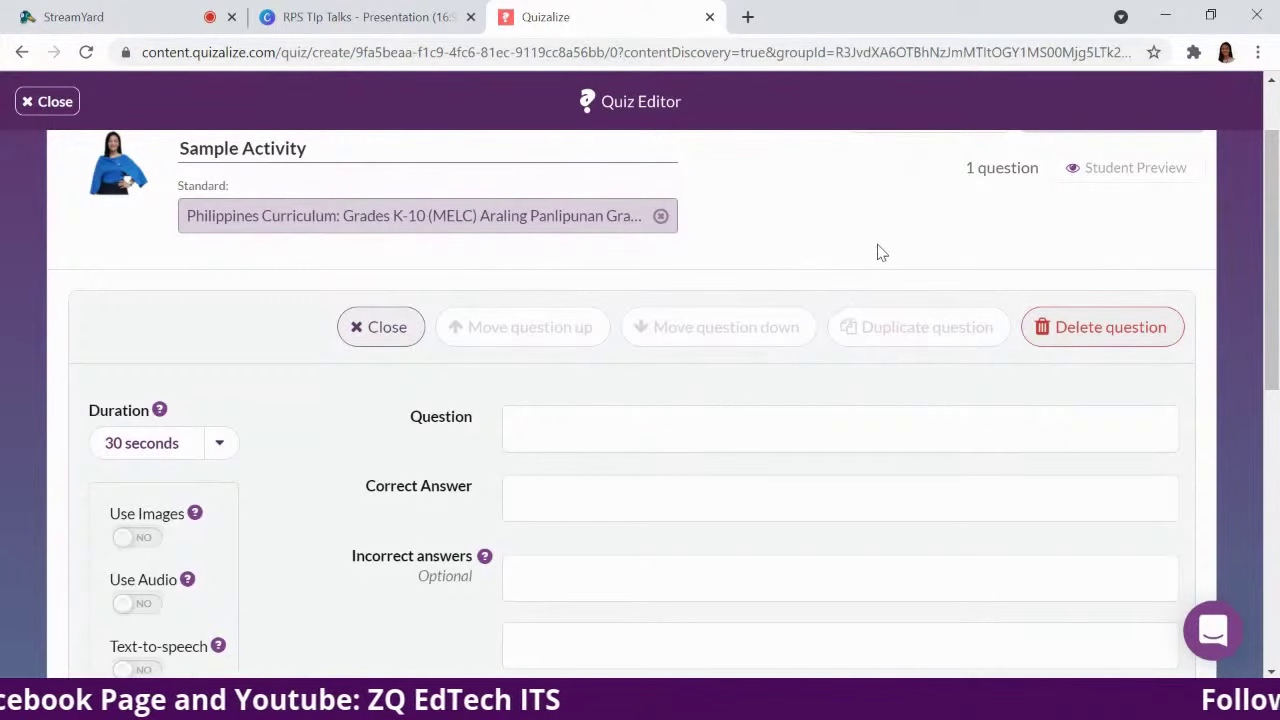
pyautogui.scroll(-2, 630, 470)
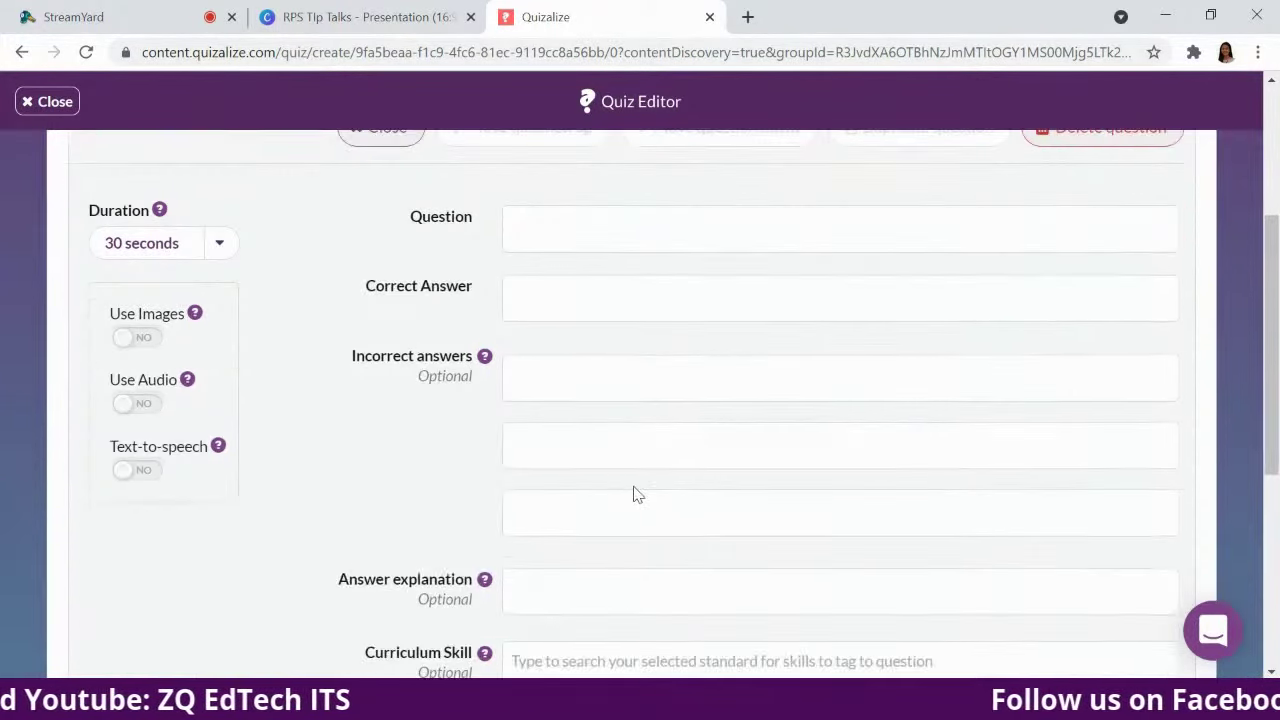
pyautogui.scroll(2, 636, 460)
pyautogui.scroll(-1, 640, 431)
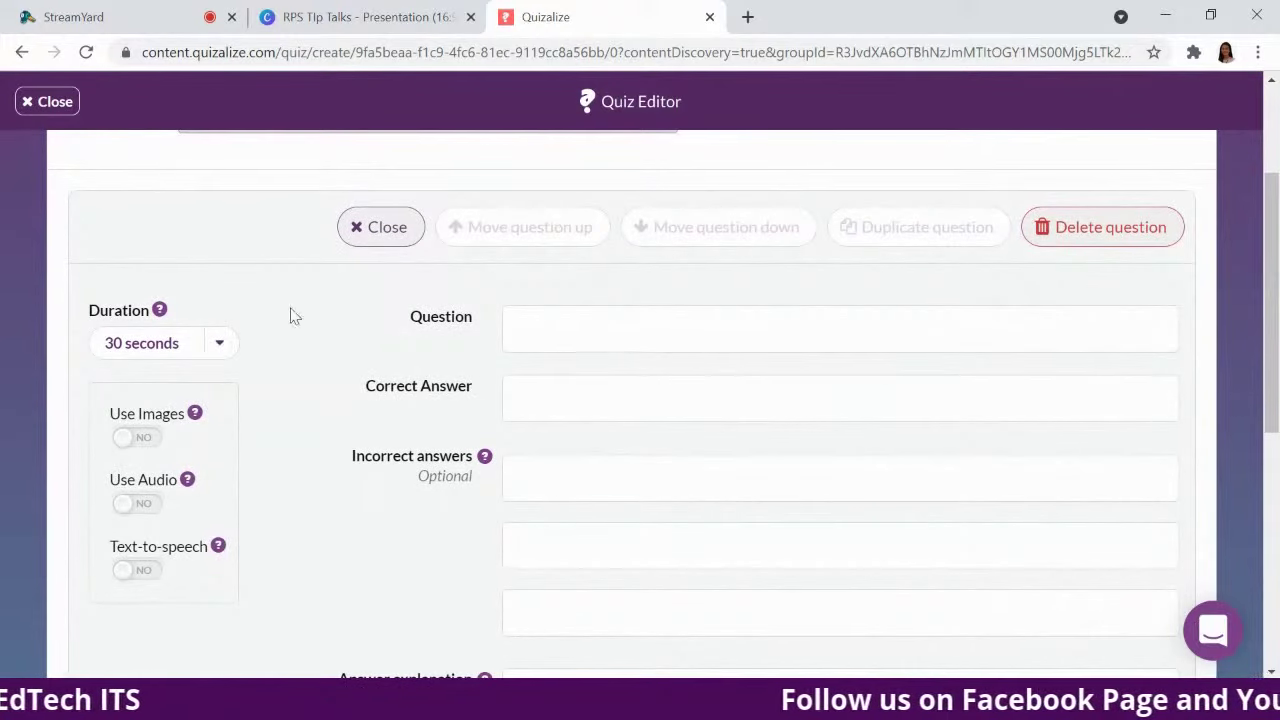
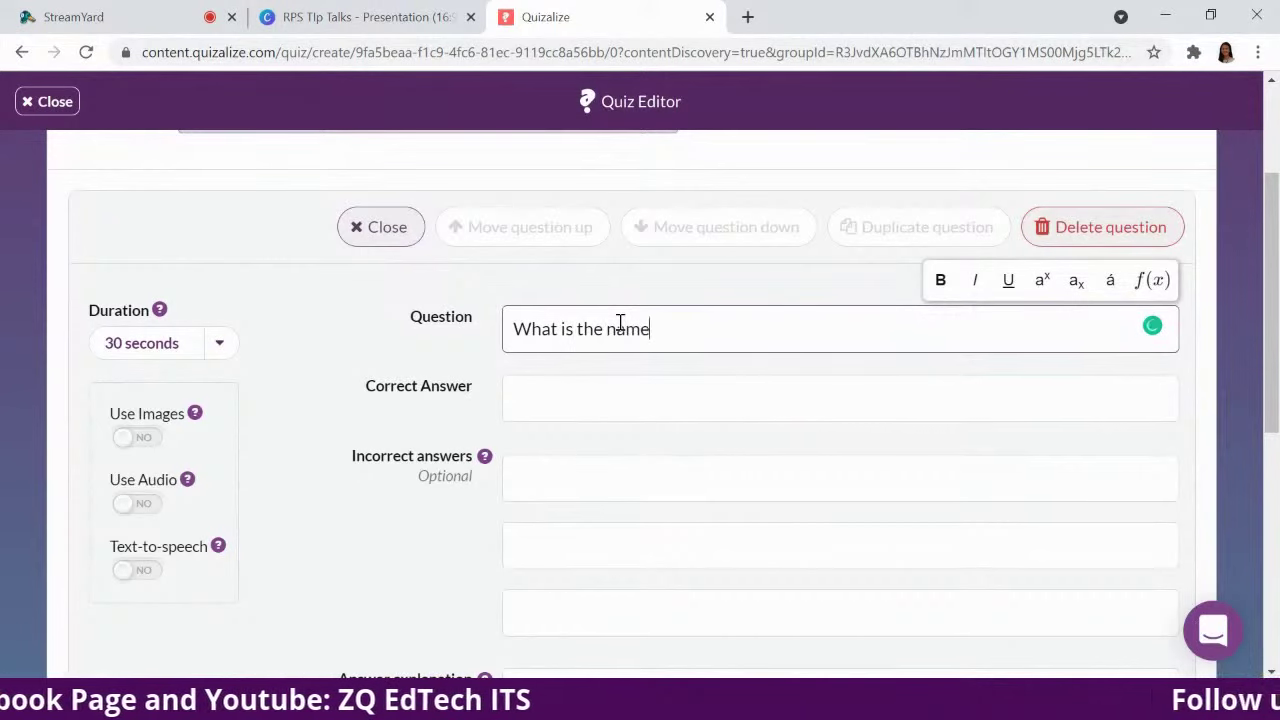
# Tidy the question text and enter the speaker's name as the correct answer.
pyautogui.press('BackSpace')
pyautogui.press('BackSpace')
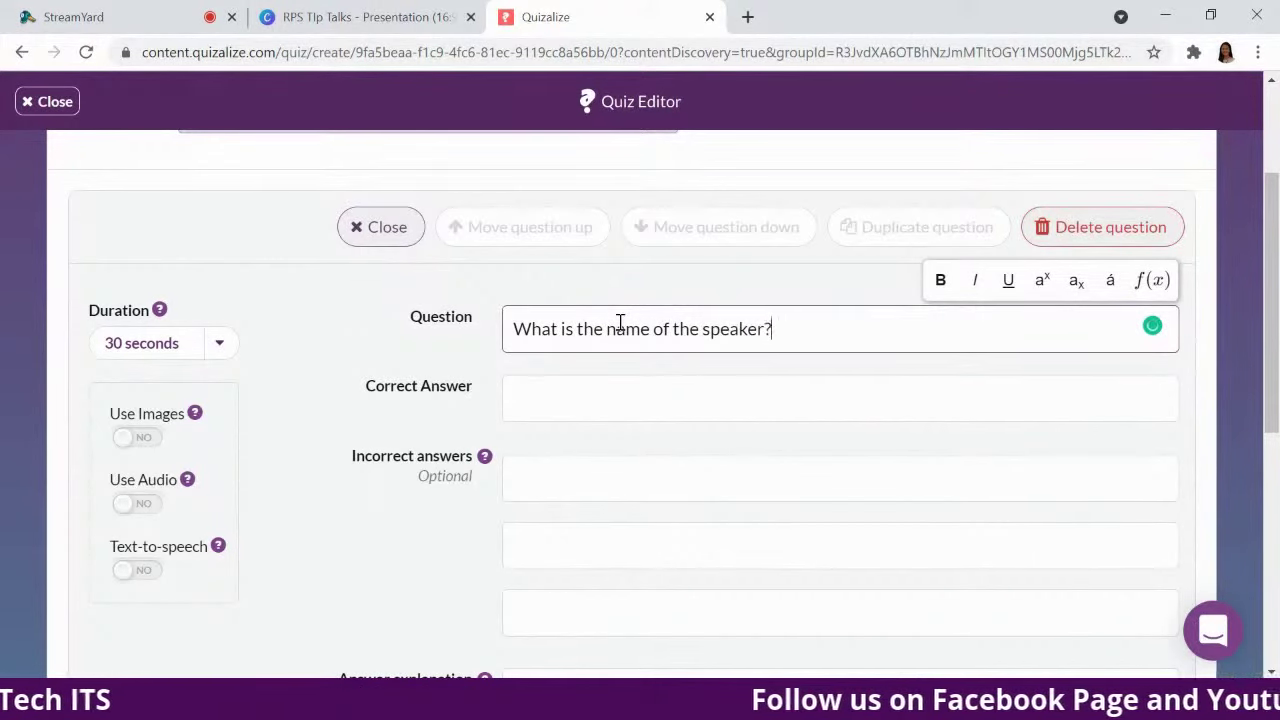
pyautogui.click(586, 394)
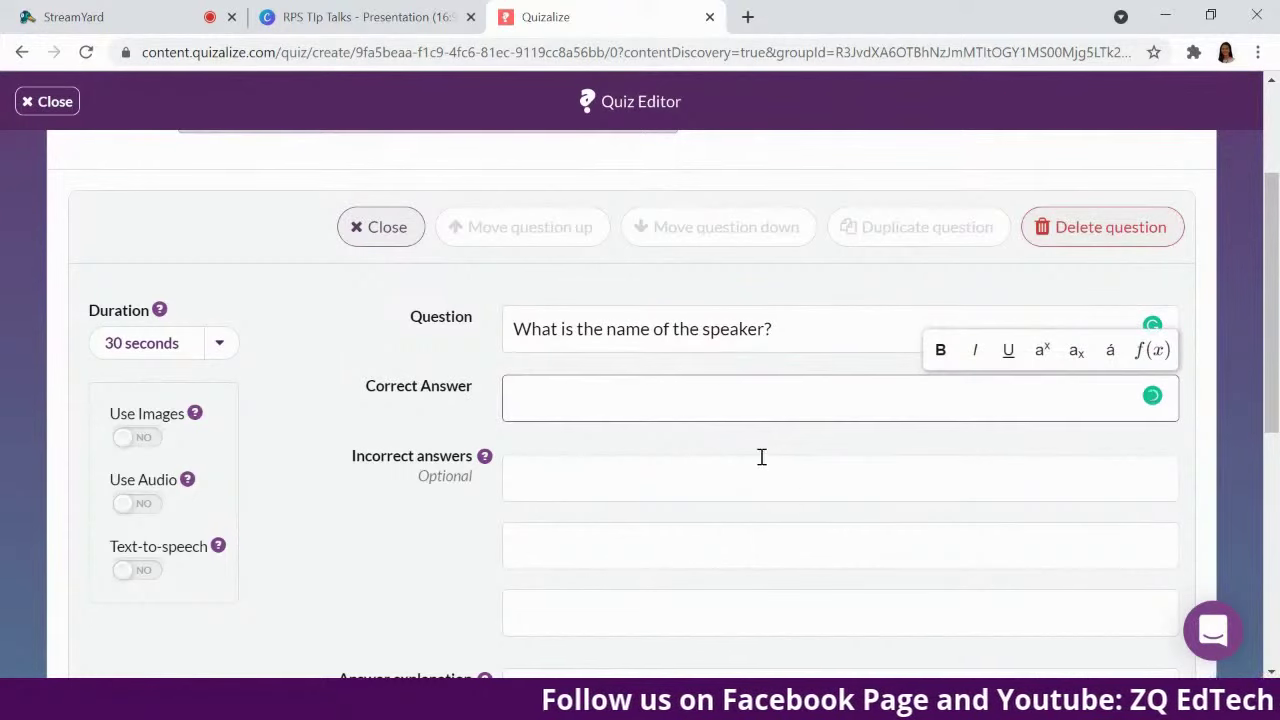
pyautogui.scroll(-1, 770, 470)
pyautogui.scroll(1, 780, 485)
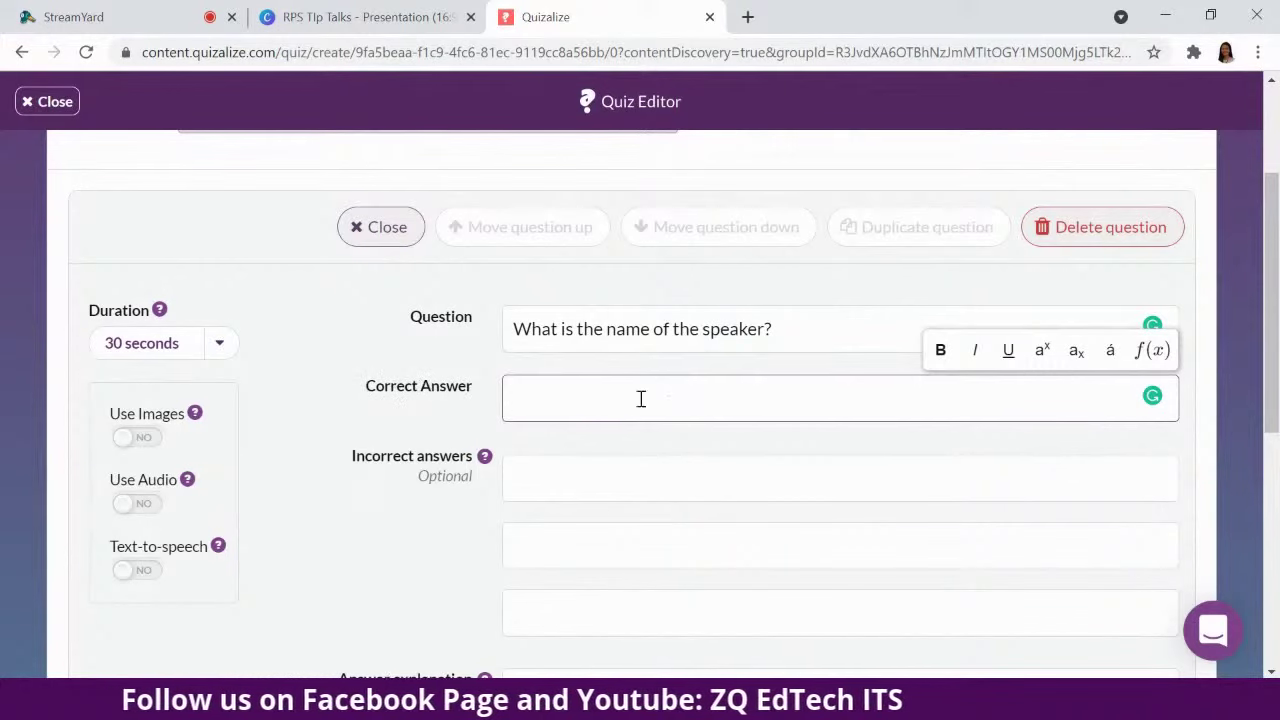
pyautogui.scroll(-2, 723, 391)
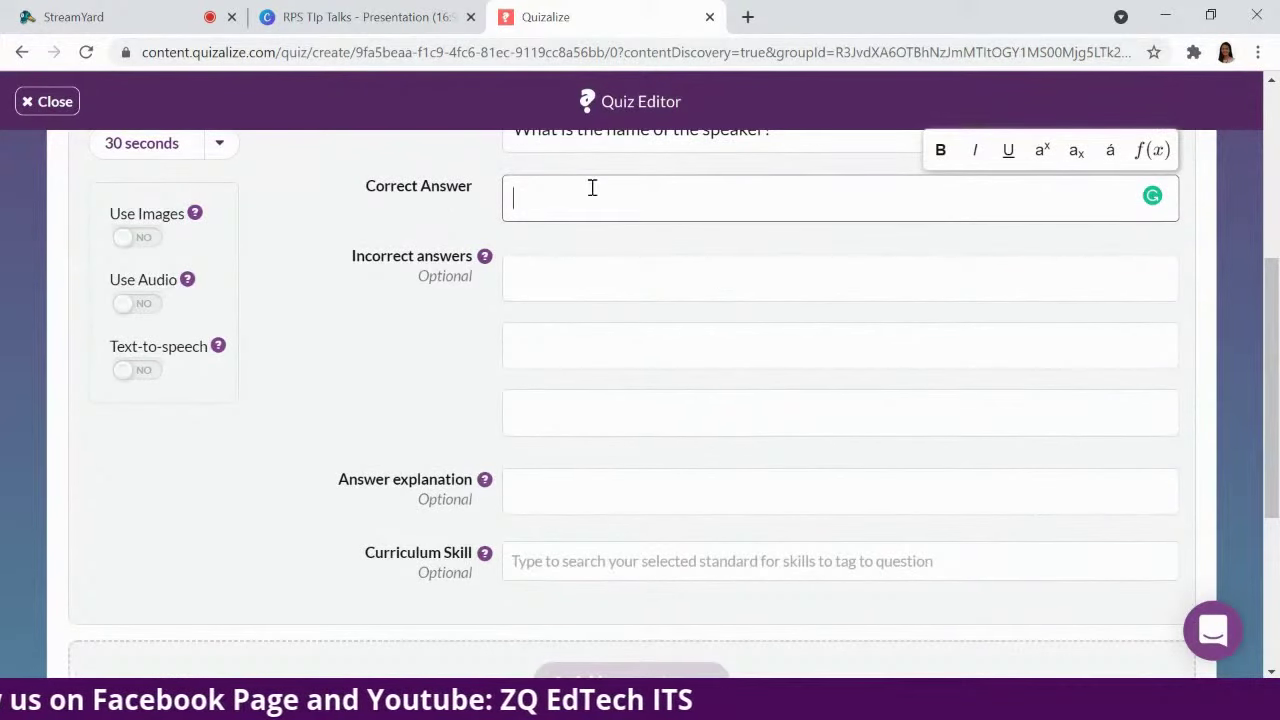
pyautogui.scroll(1, 737, 380)
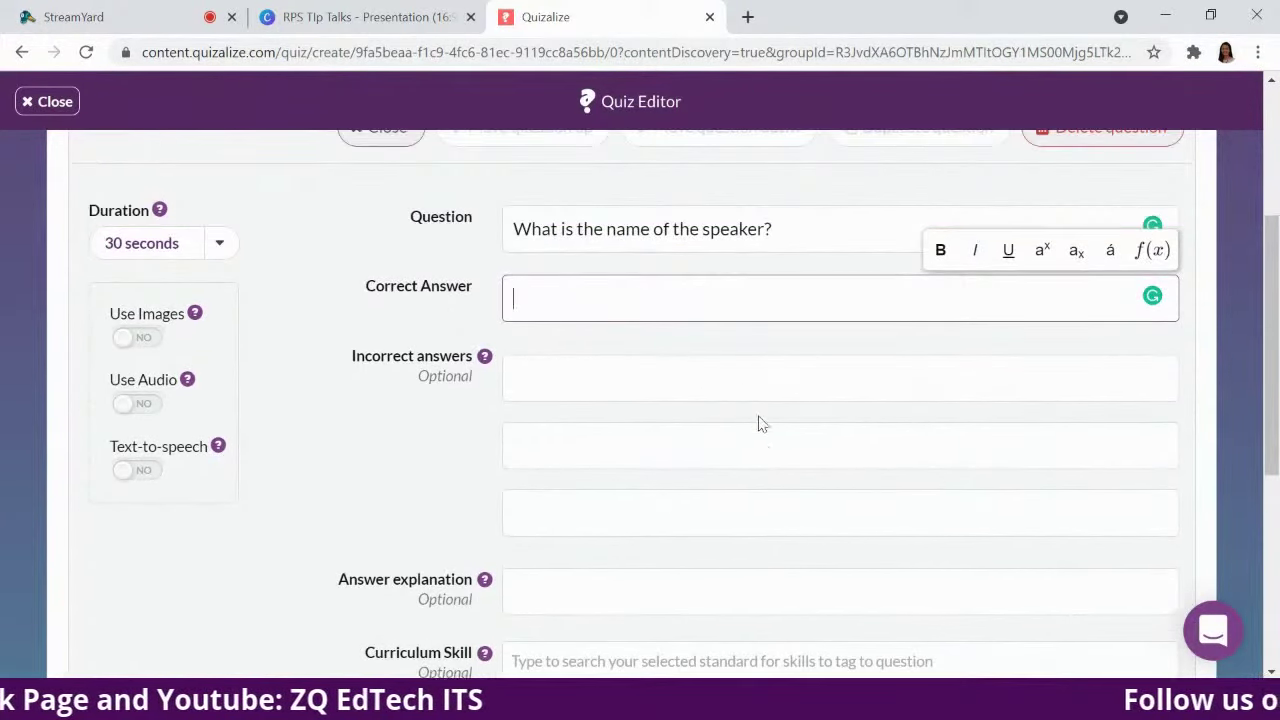
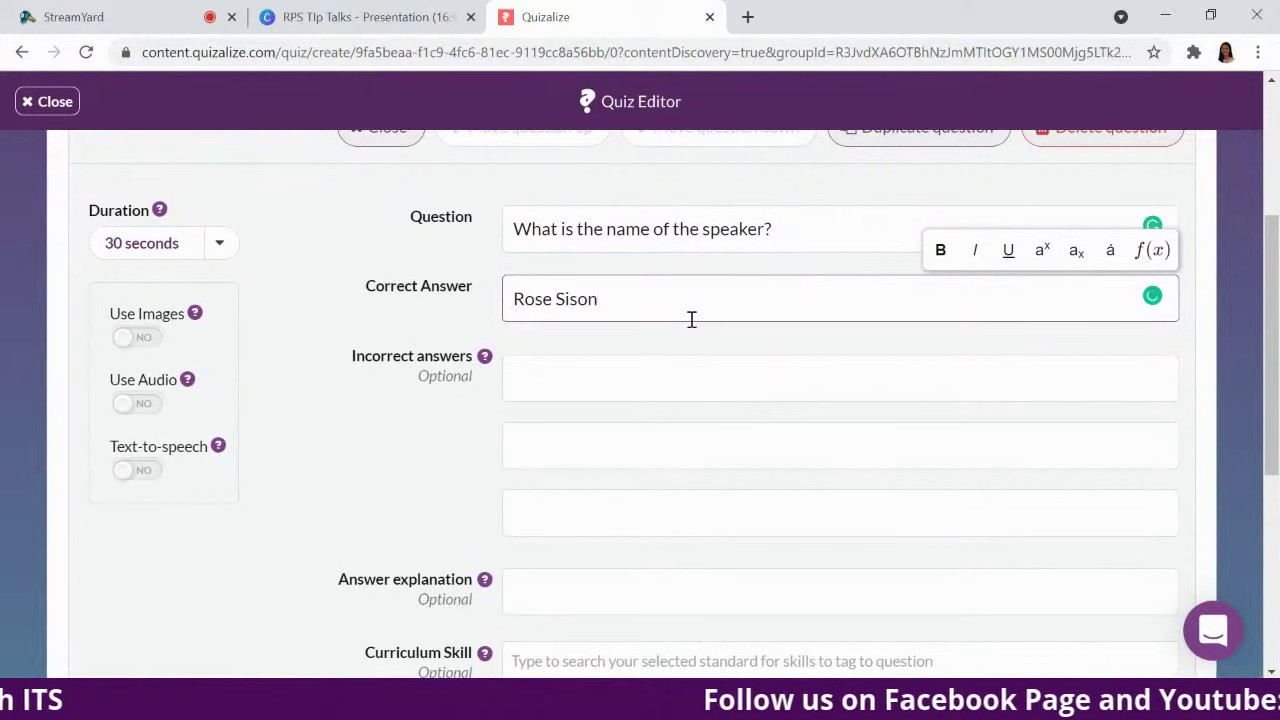
# Fill the three Incorrect answers fields with other people's names.
pyautogui.click(653, 369)
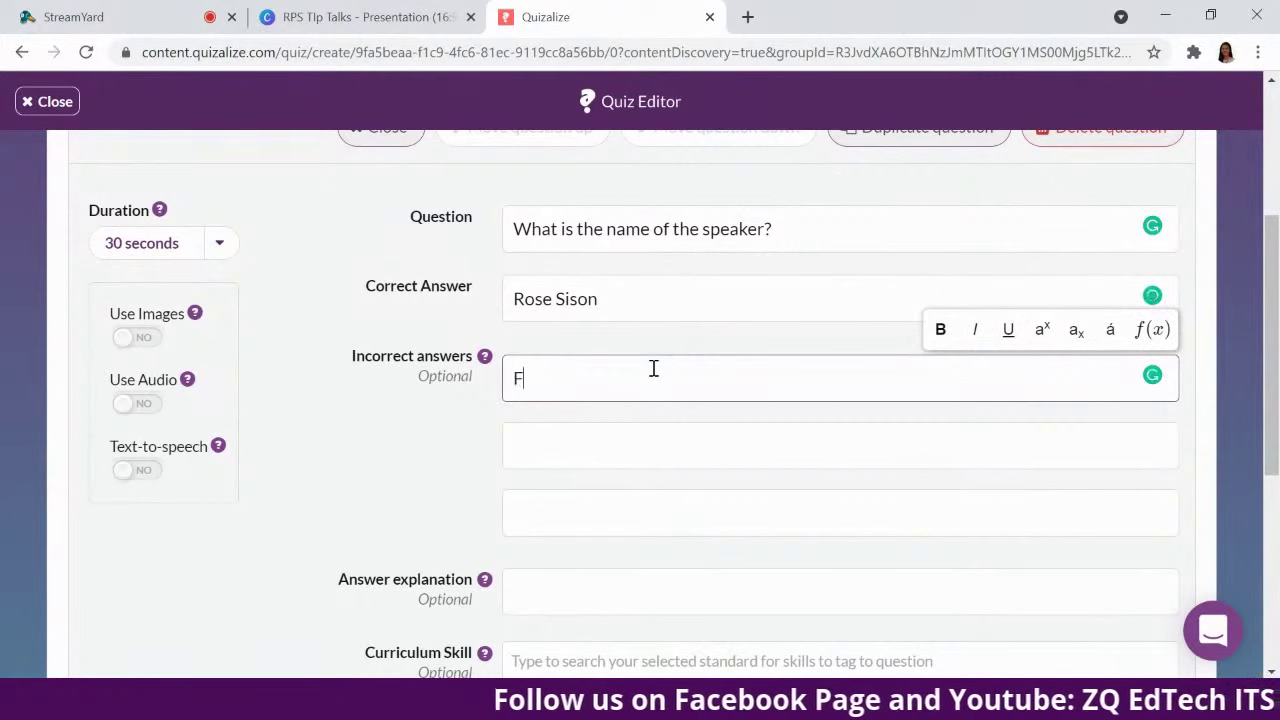
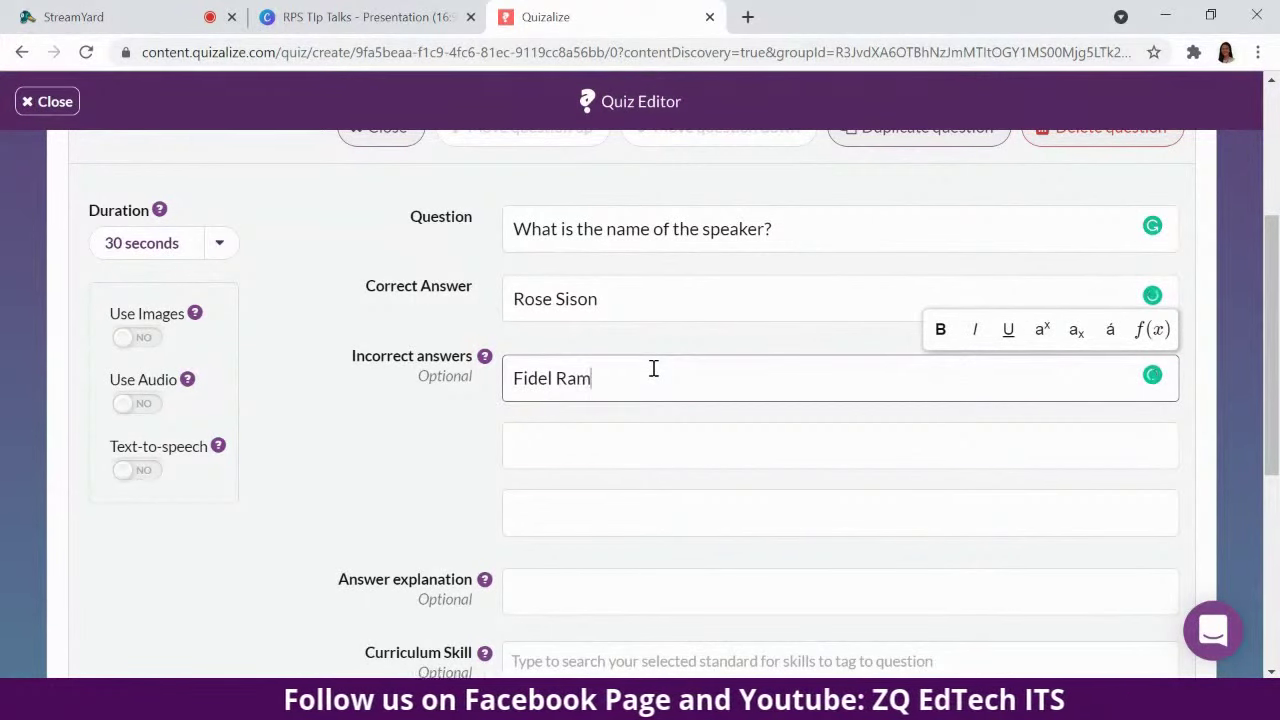
pyautogui.press('Tab')
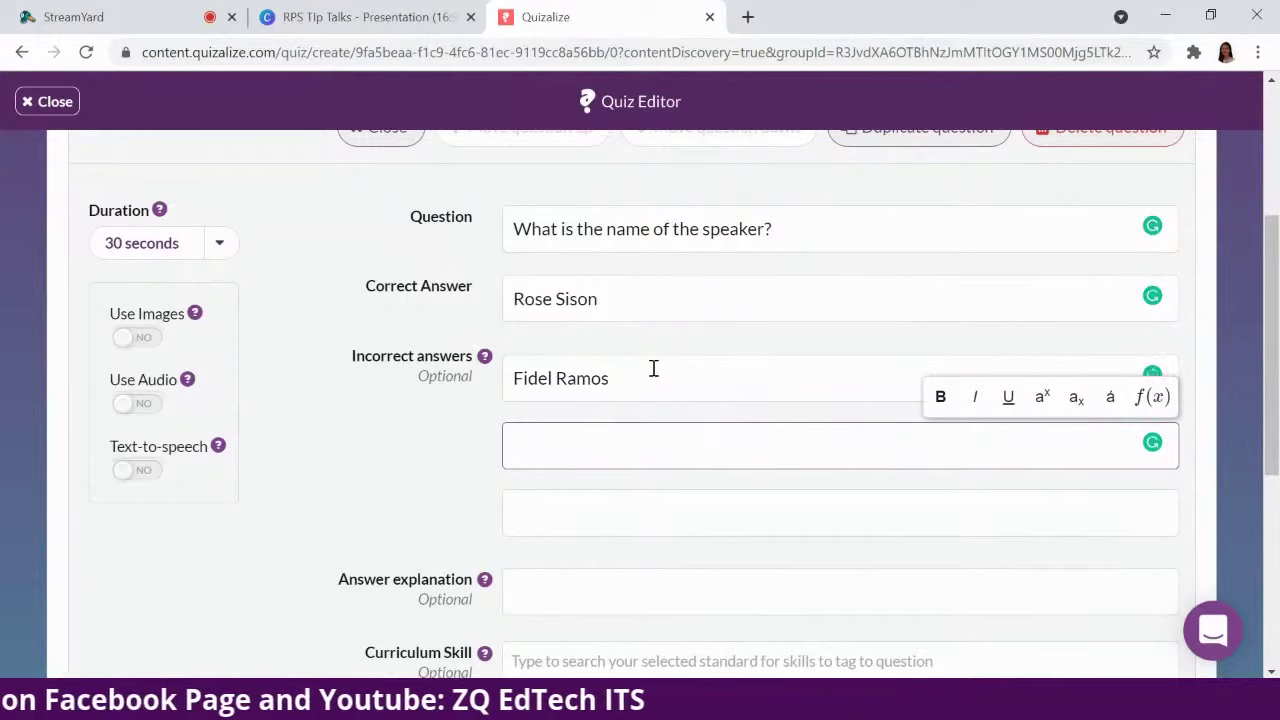
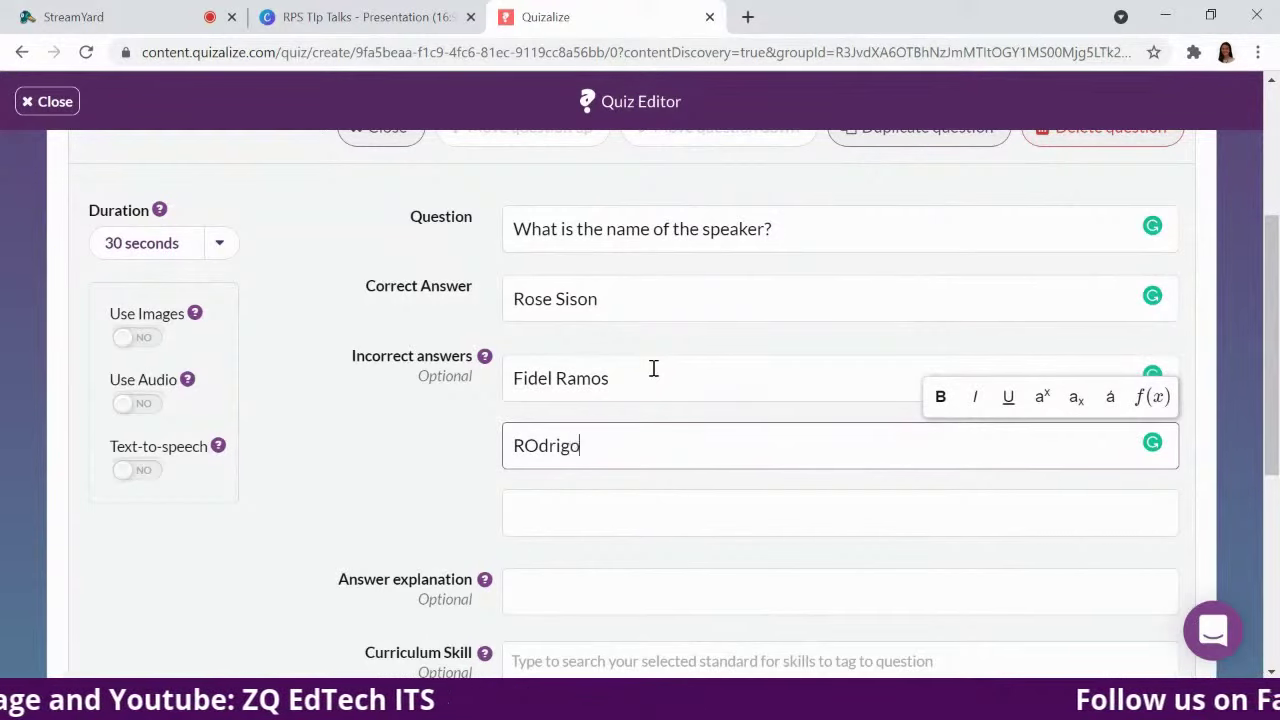
pyautogui.press('BackSpace')
pyautogui.press('BackSpace')
pyautogui.press('BackSpace')
pyautogui.press('BackSpace')
pyautogui.press('BackSpace')
pyautogui.press('BackSpace')
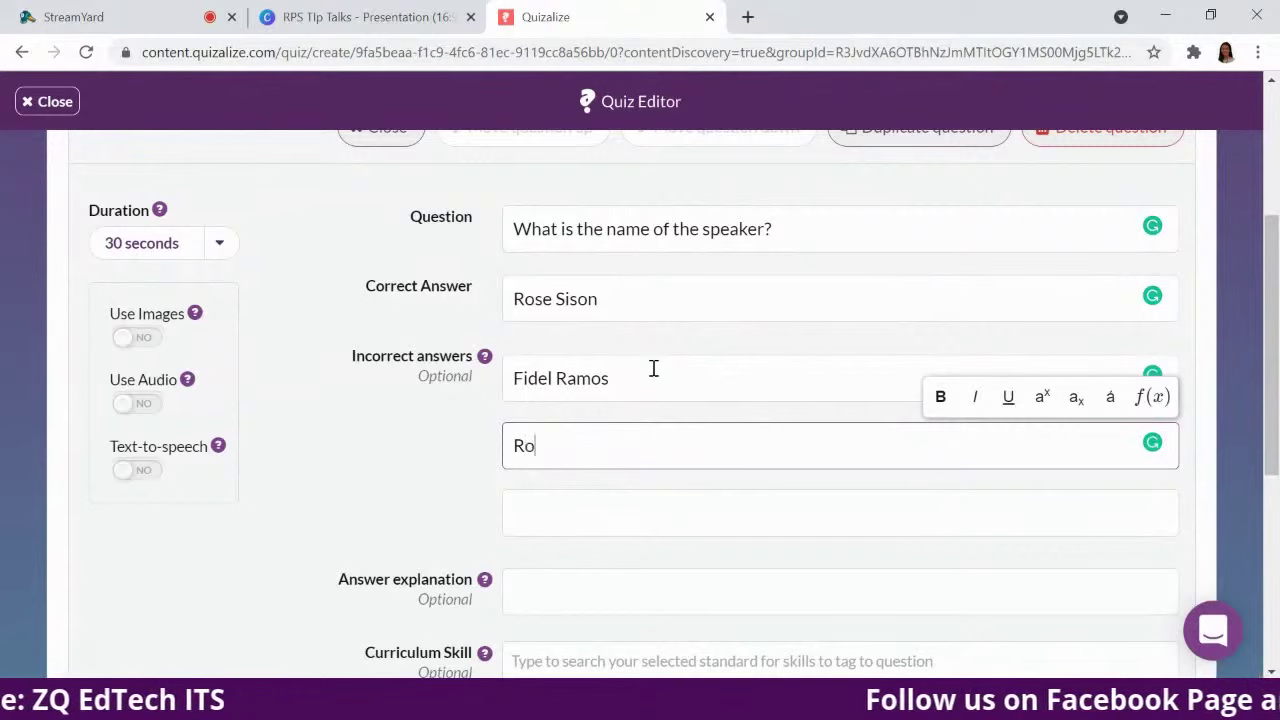
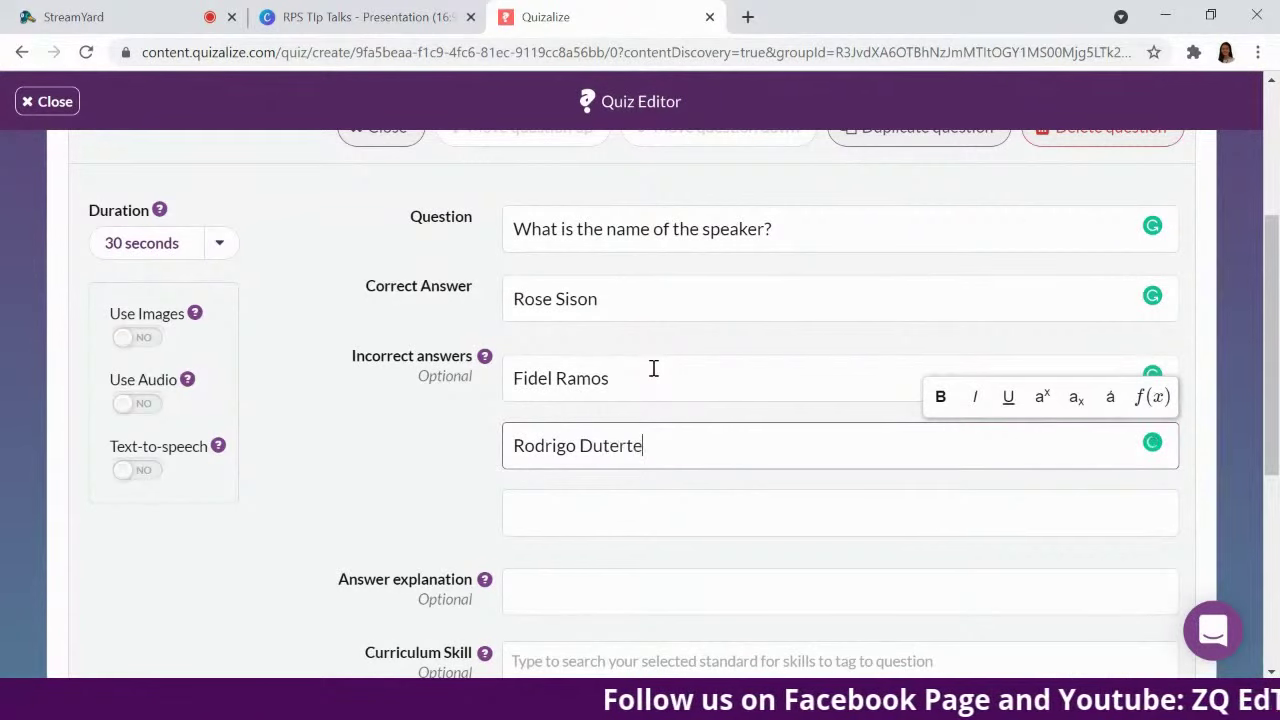
pyautogui.press('Tab')
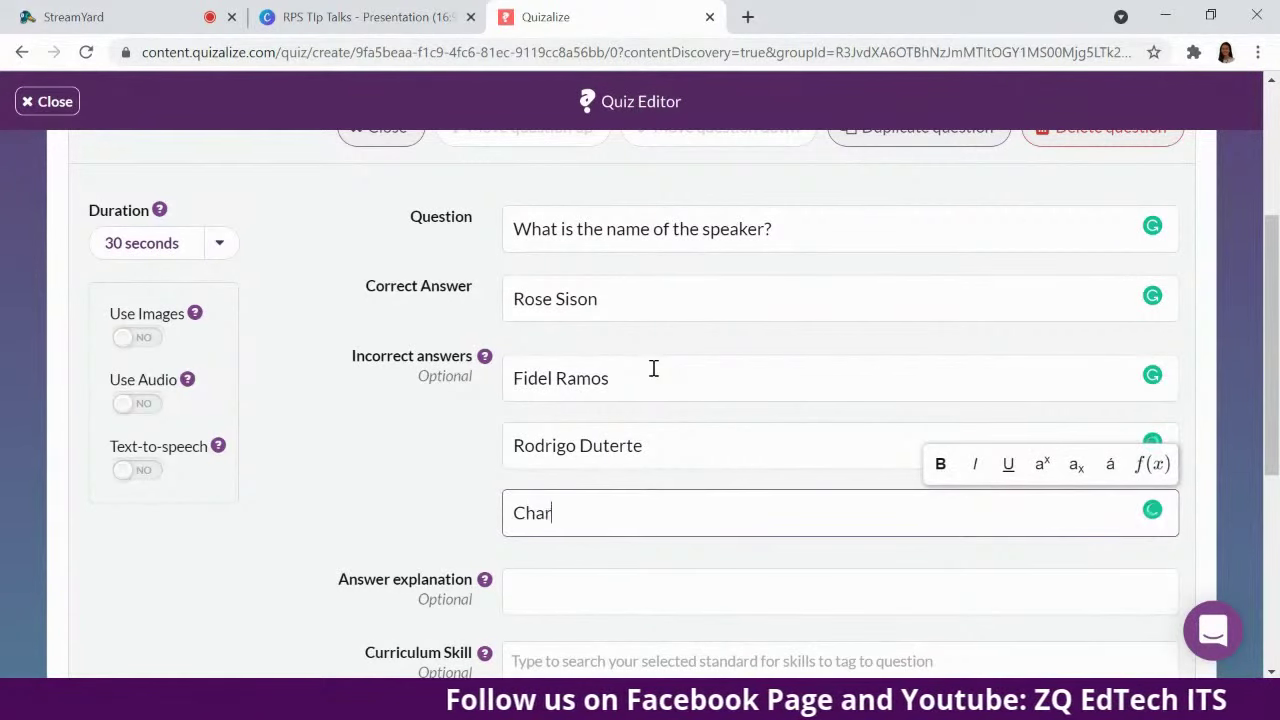
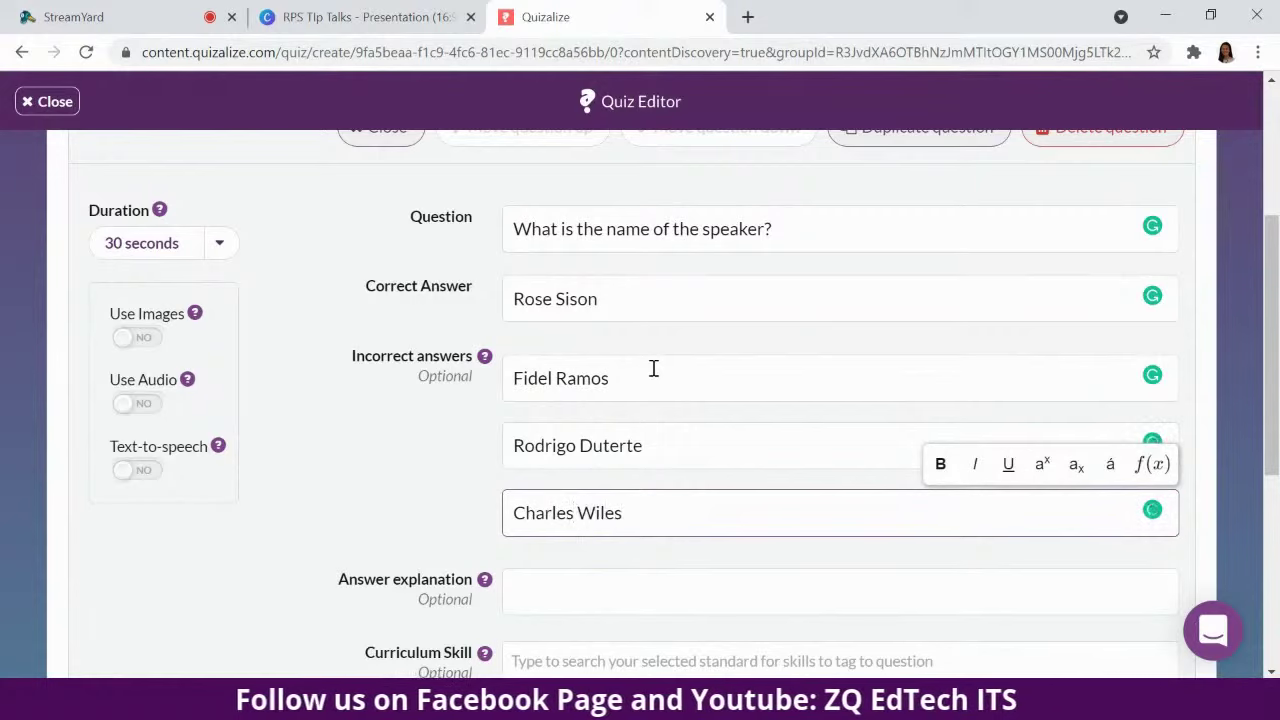
pyautogui.click(848, 244)
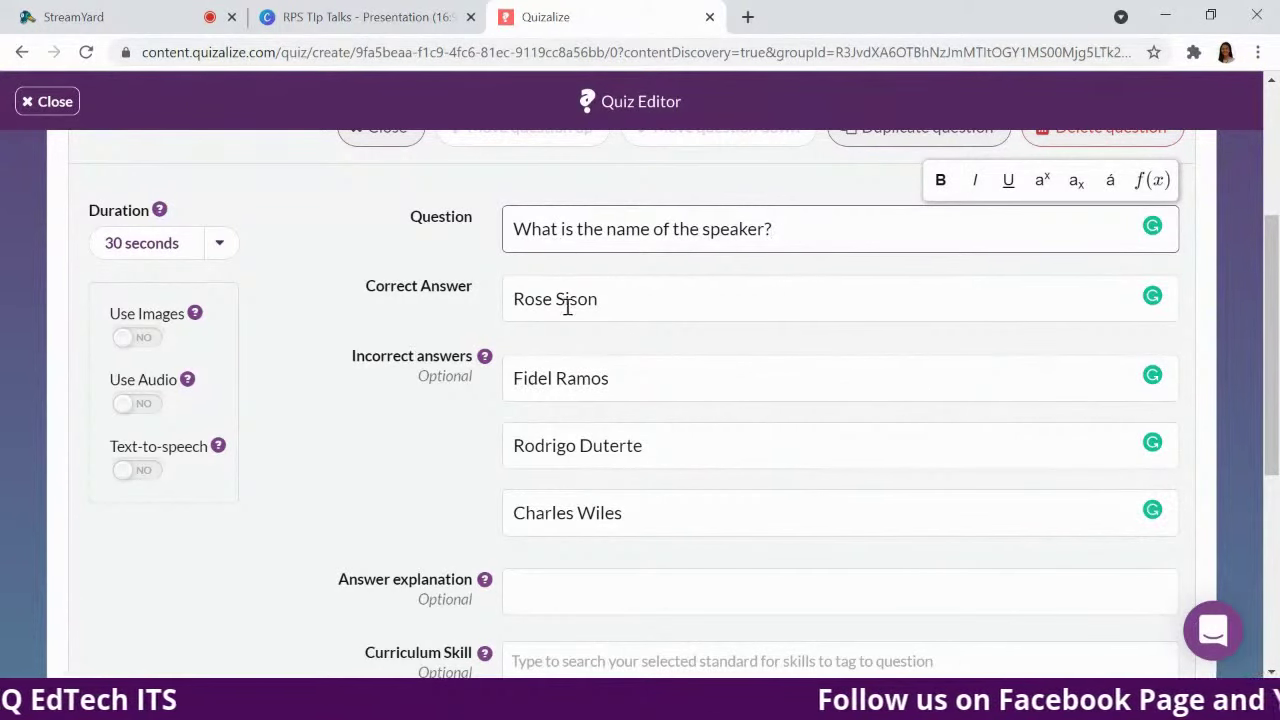
# Scroll down the Quiz Editor to reach the Curriculum Skill field.
pyautogui.scroll(-1, 850, 550)
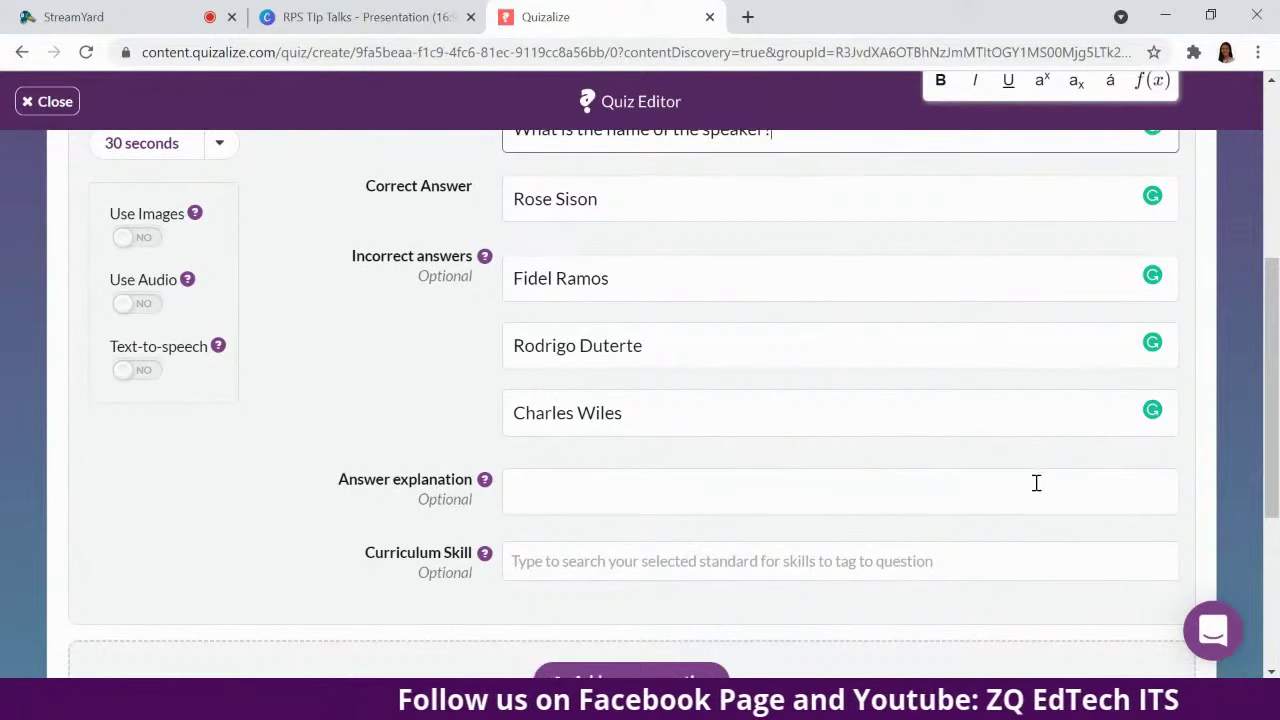
pyautogui.scroll(-1, 1036, 483)
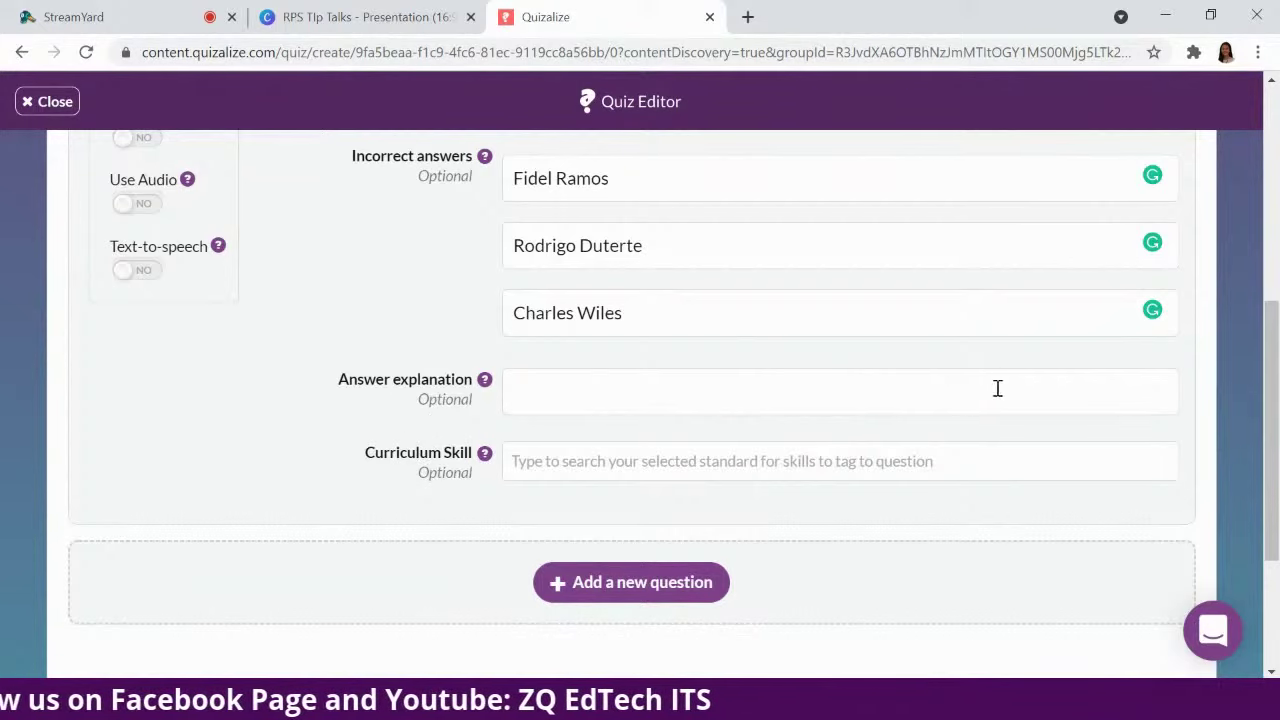
pyautogui.scroll(-1, 1005, 421)
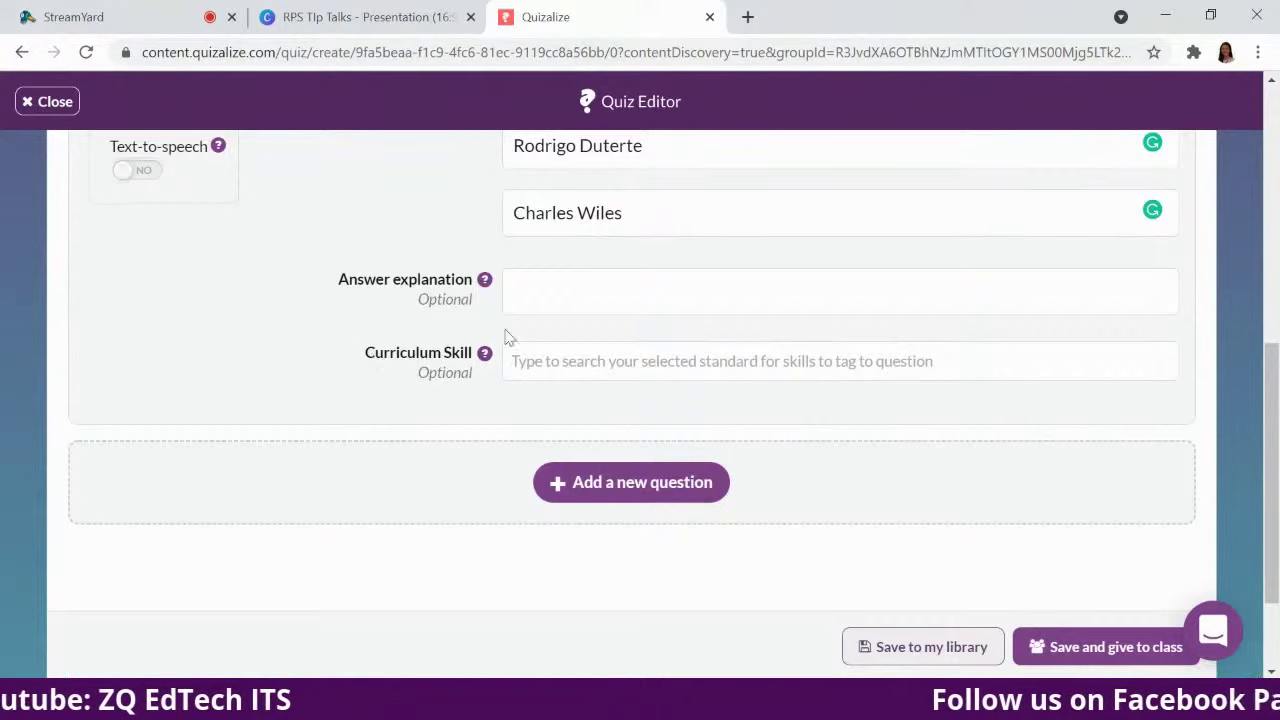
pyautogui.scroll(6, 506, 337)
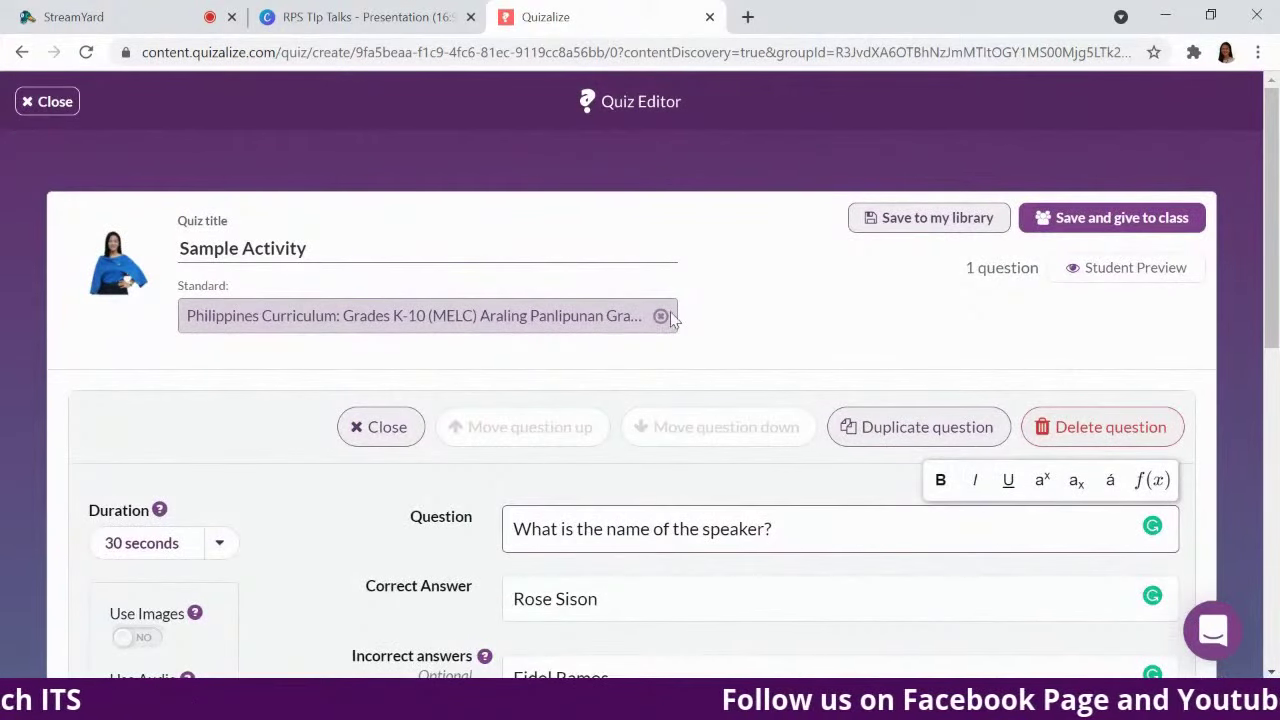
pyautogui.scroll(-6, 563, 334)
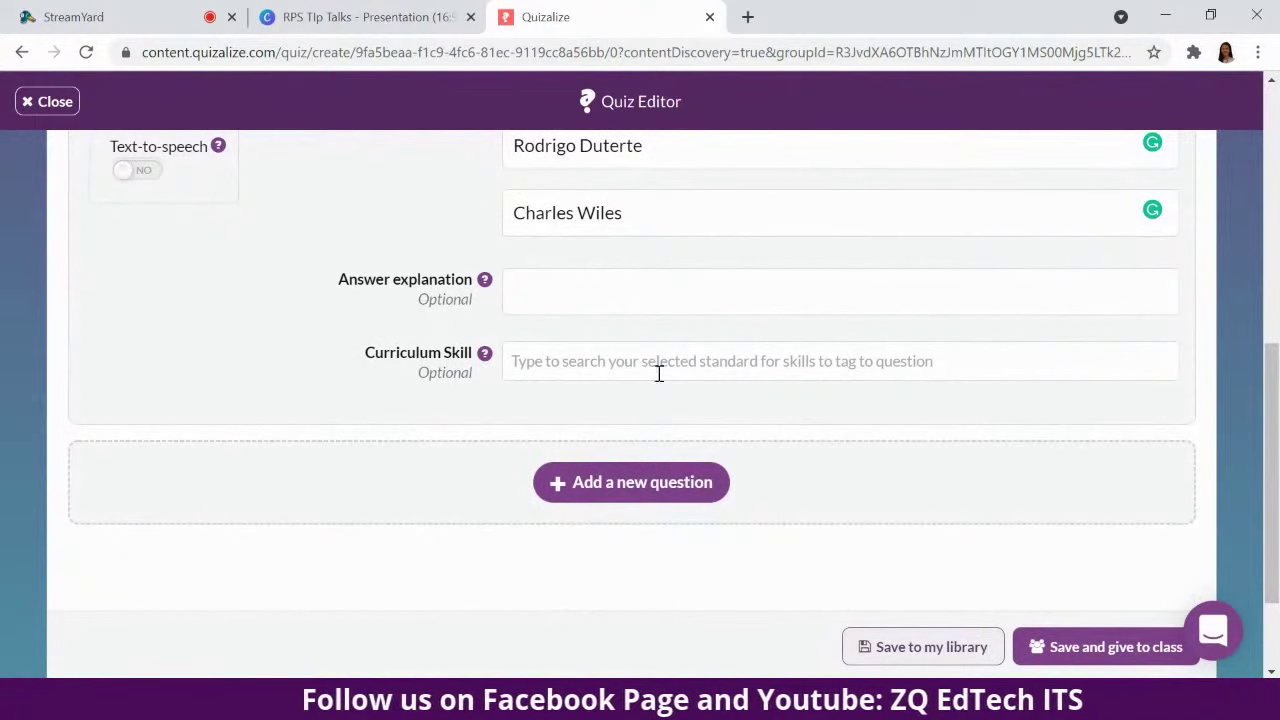
# Pick curriculum skill AP1PAM-IIa-3 from the dropdown and close the question editor.
pyautogui.click(719, 368)
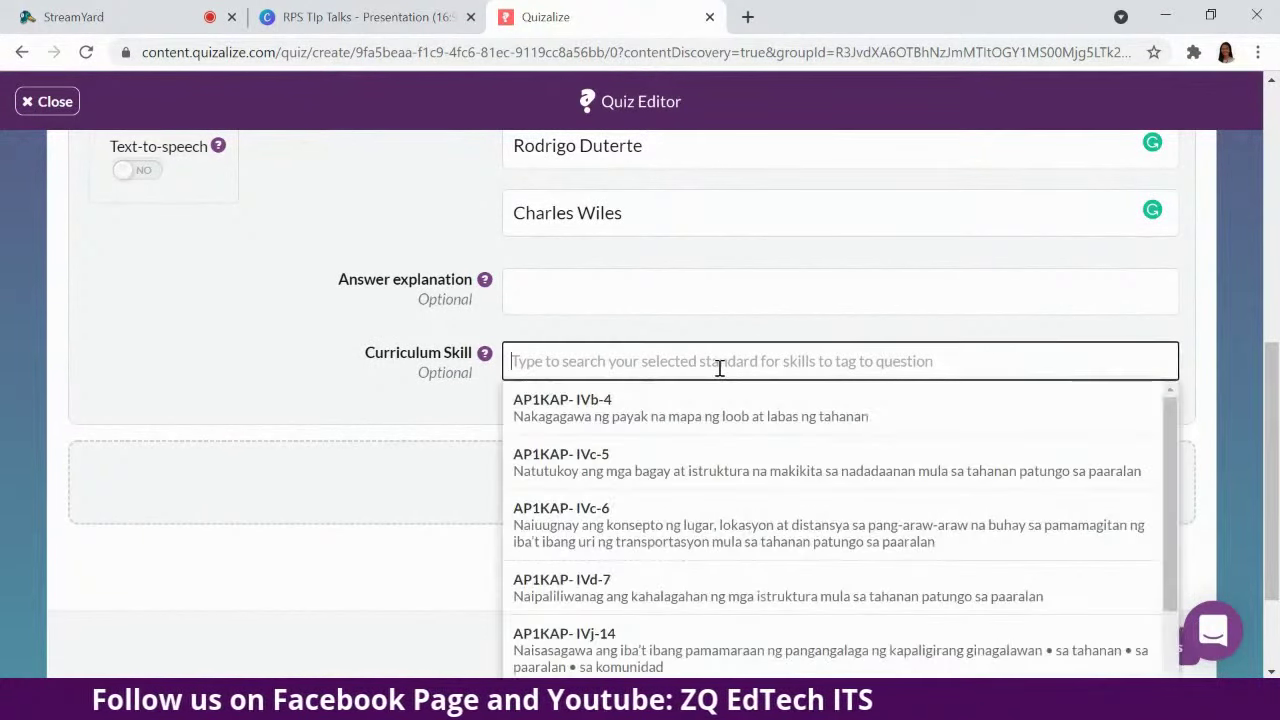
pyautogui.scroll(-5, 768, 560)
pyautogui.scroll(-4, 768, 583)
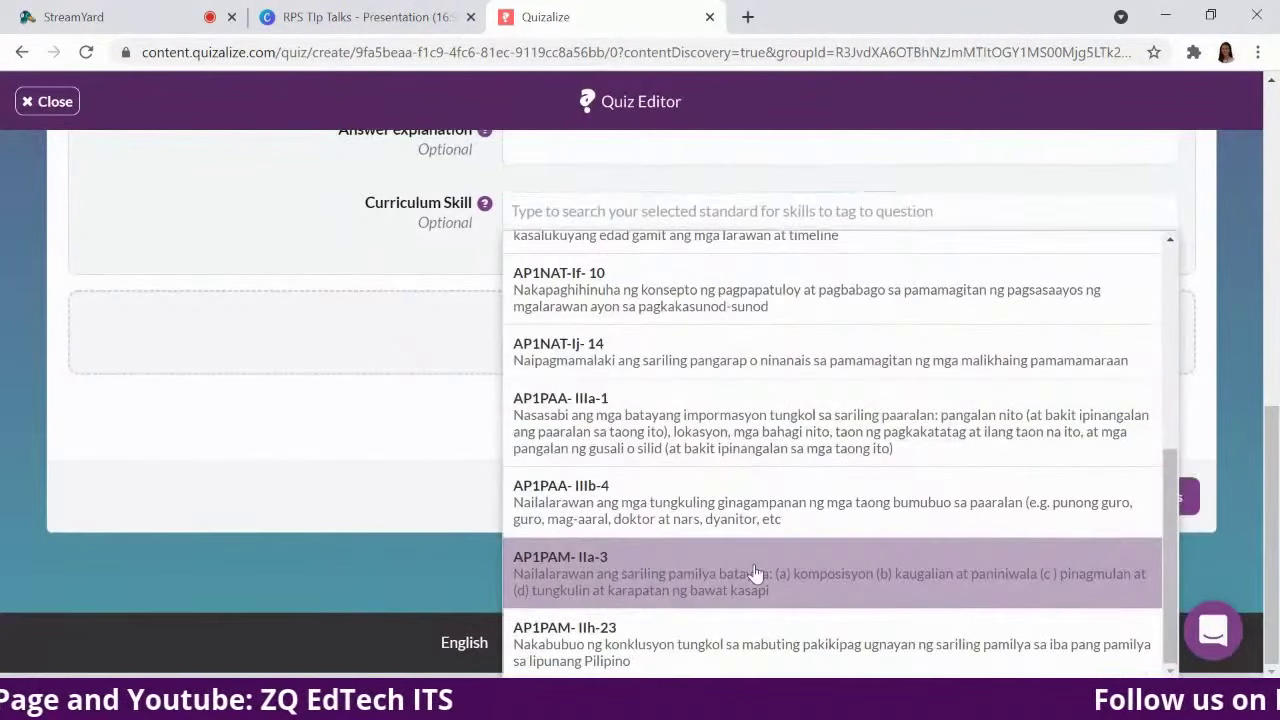
pyautogui.click(755, 572)
pyautogui.scroll(1, 1000, 270)
pyautogui.scroll(5, 990, 288)
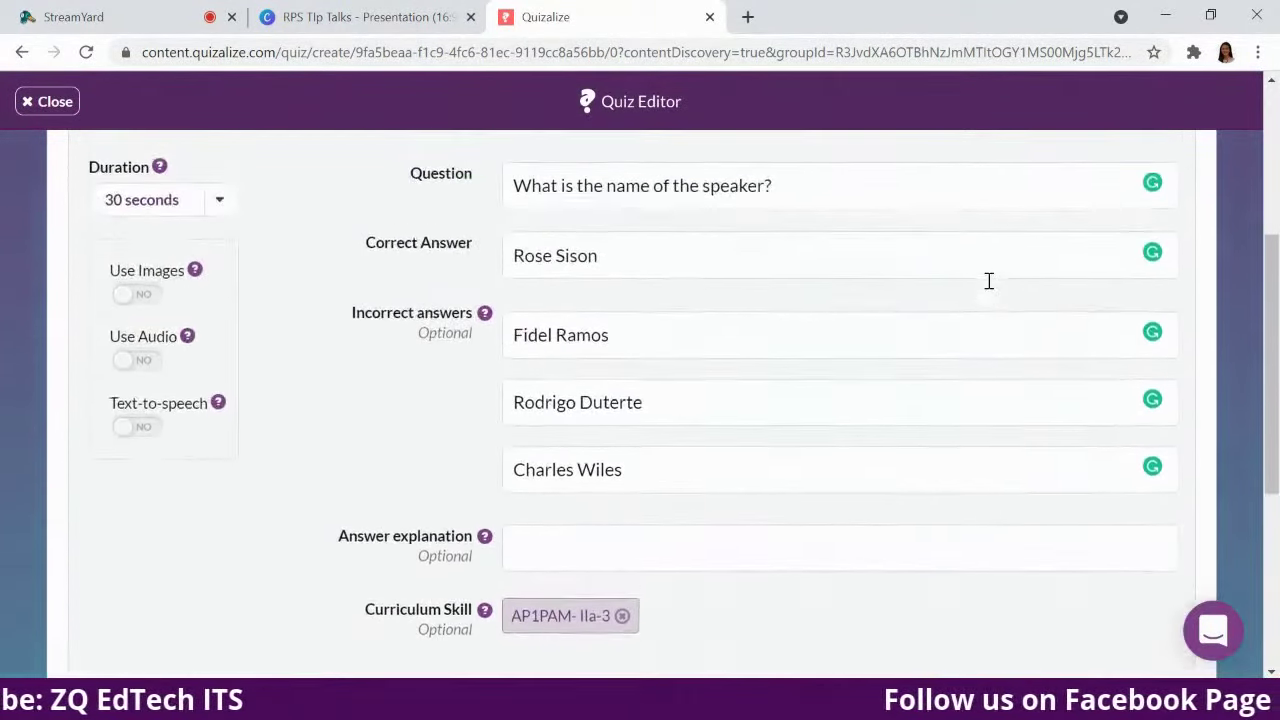
pyautogui.click(386, 290)
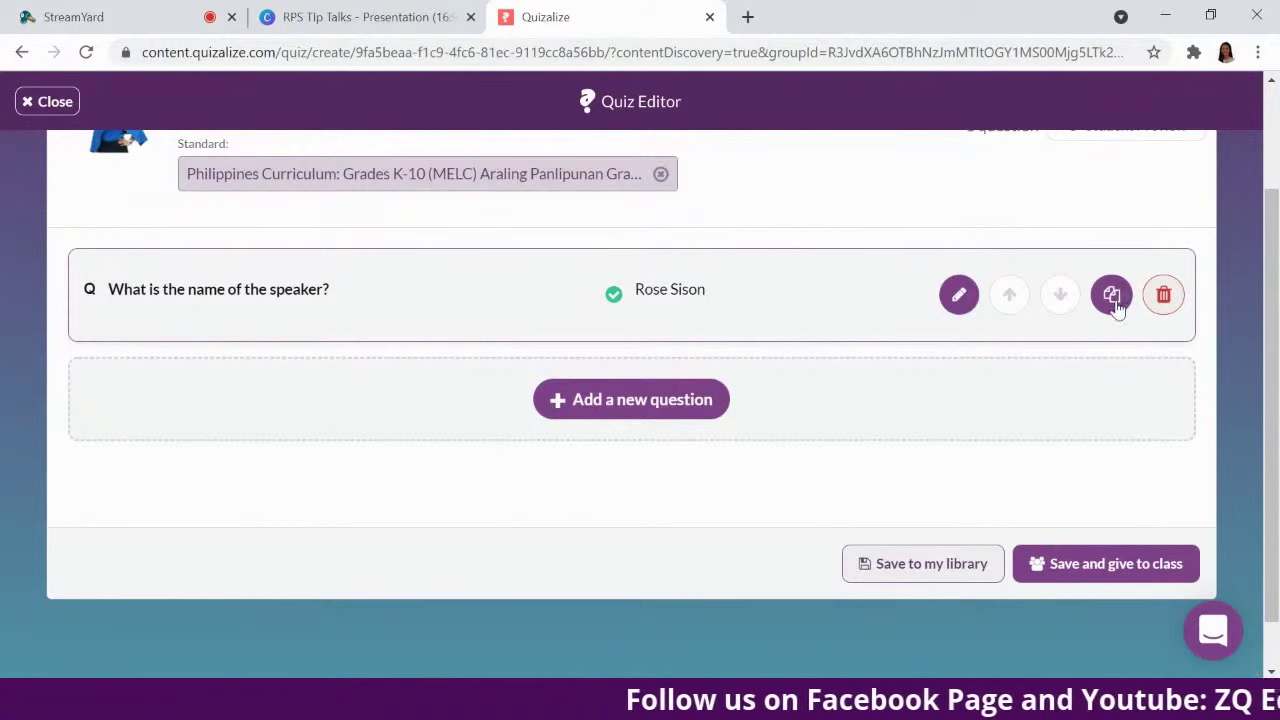
pyautogui.click(959, 296)
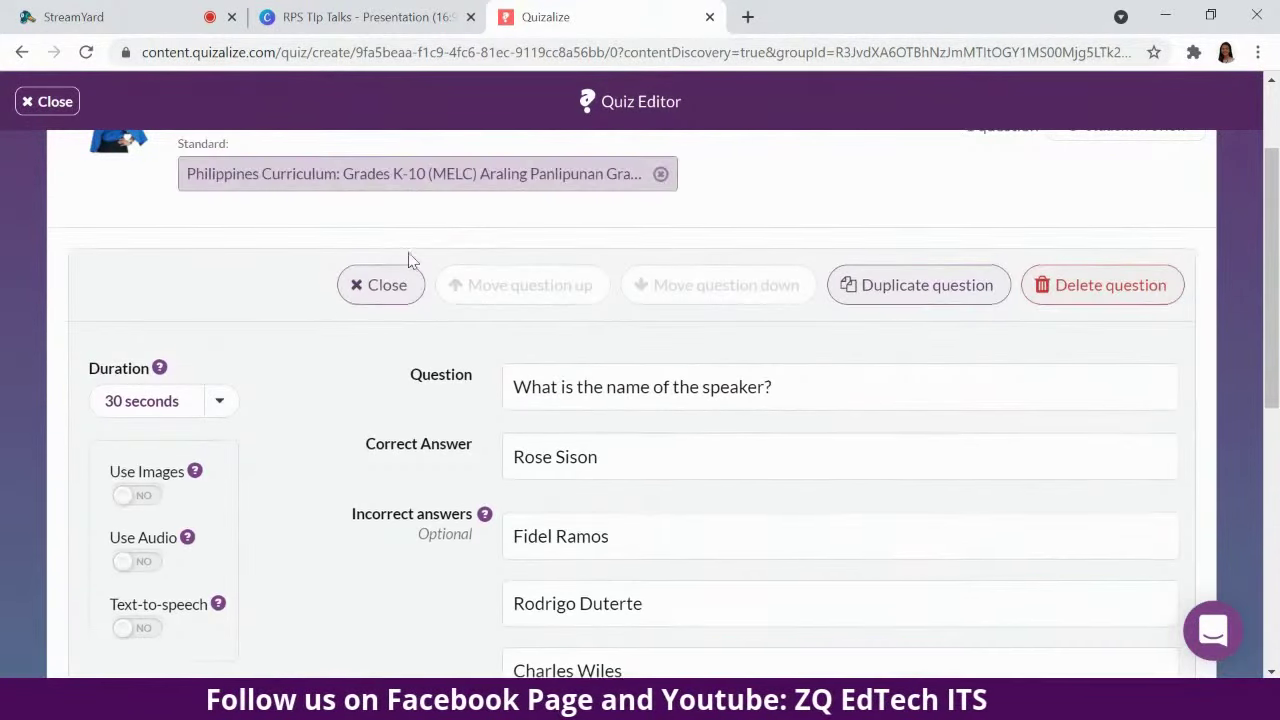
pyautogui.click(392, 288)
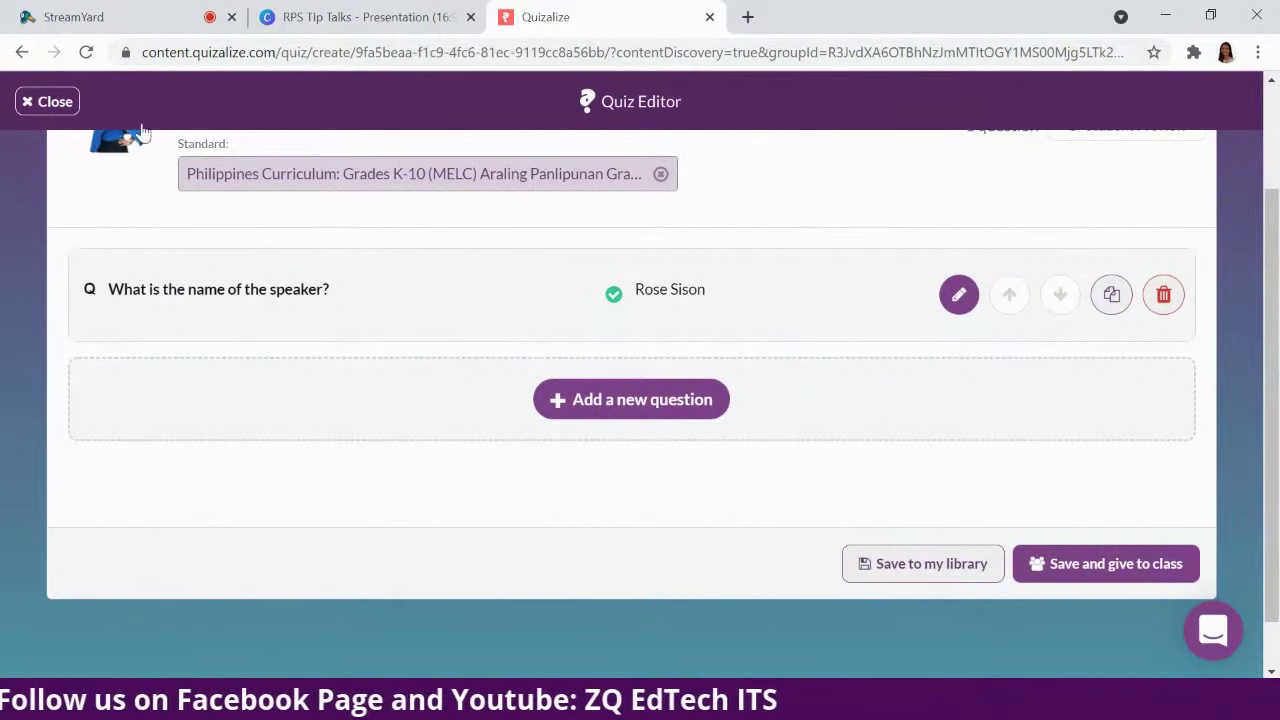
pyautogui.scroll(-1, 1220, 440)
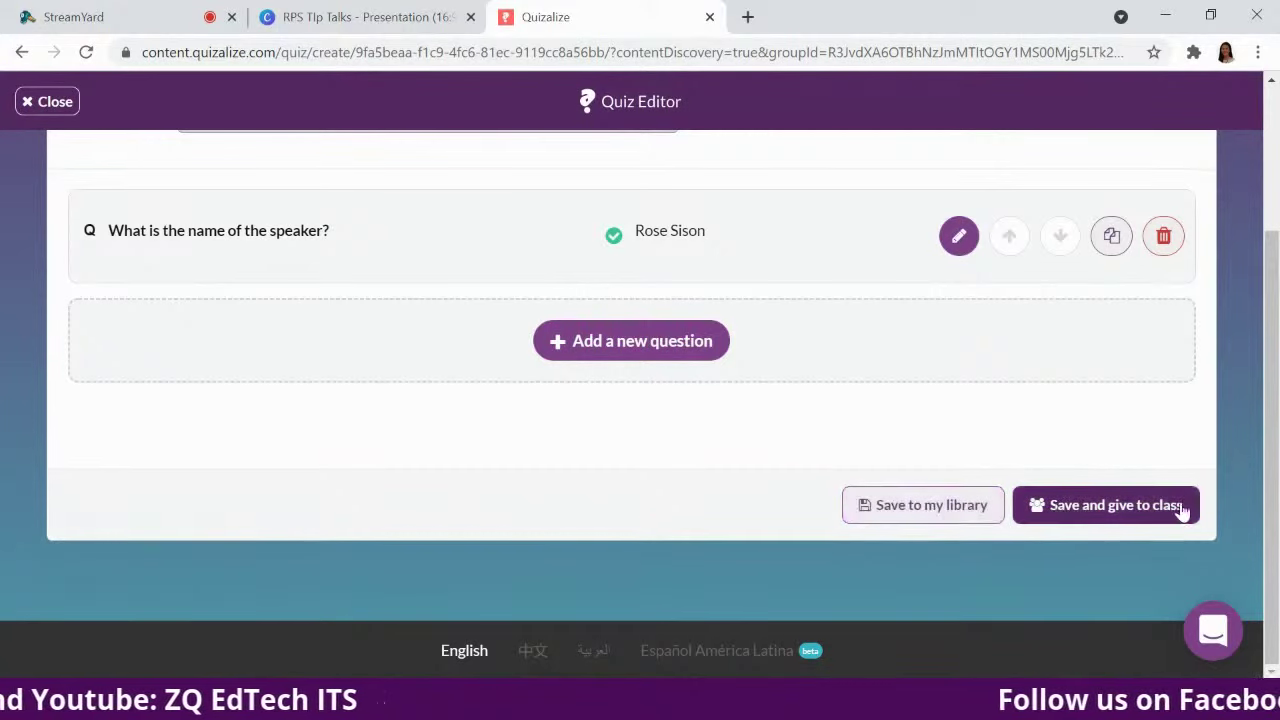
pyautogui.scroll(3, 1194, 318)
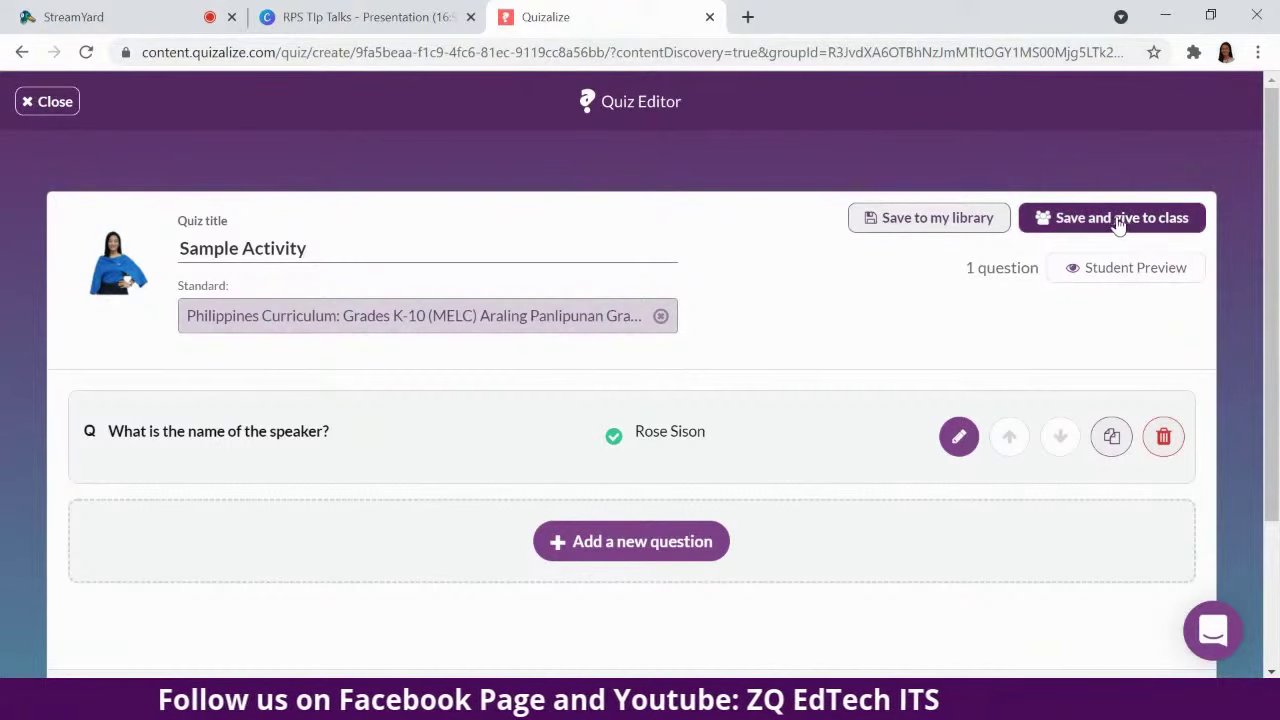
pyautogui.click(1162, 268)
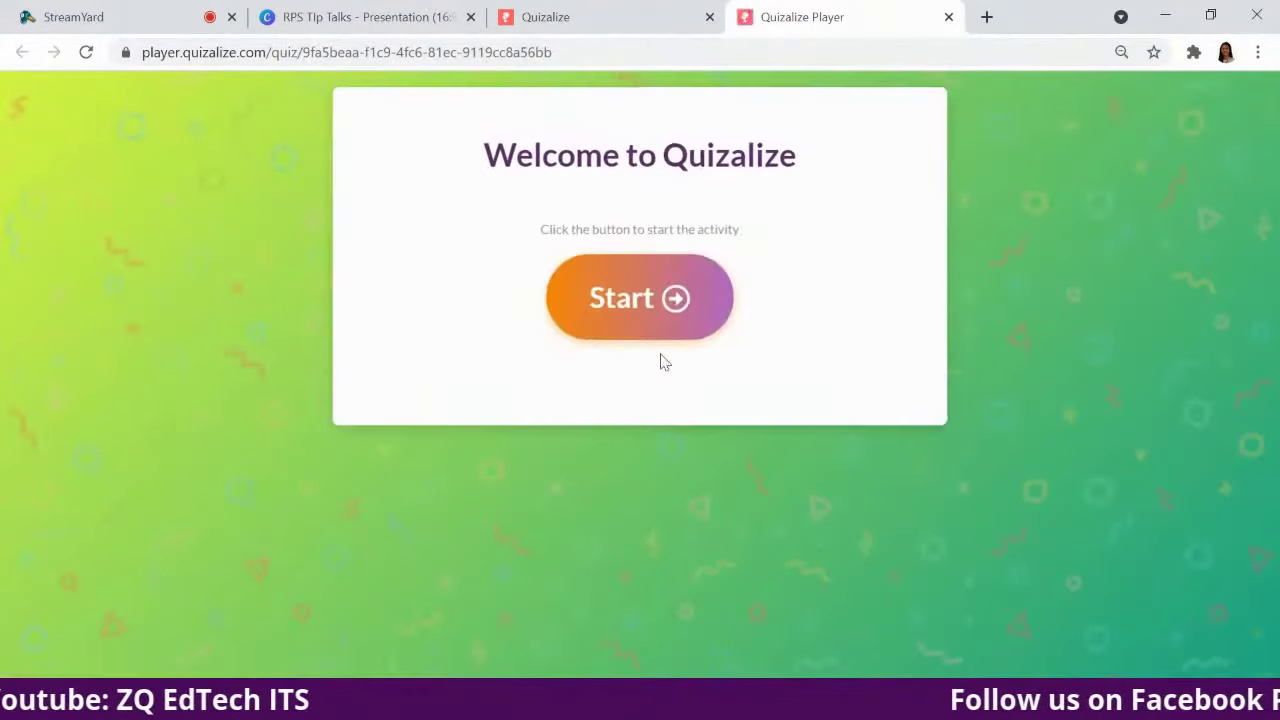
pyautogui.click(655, 310)
pyautogui.click(745, 358)
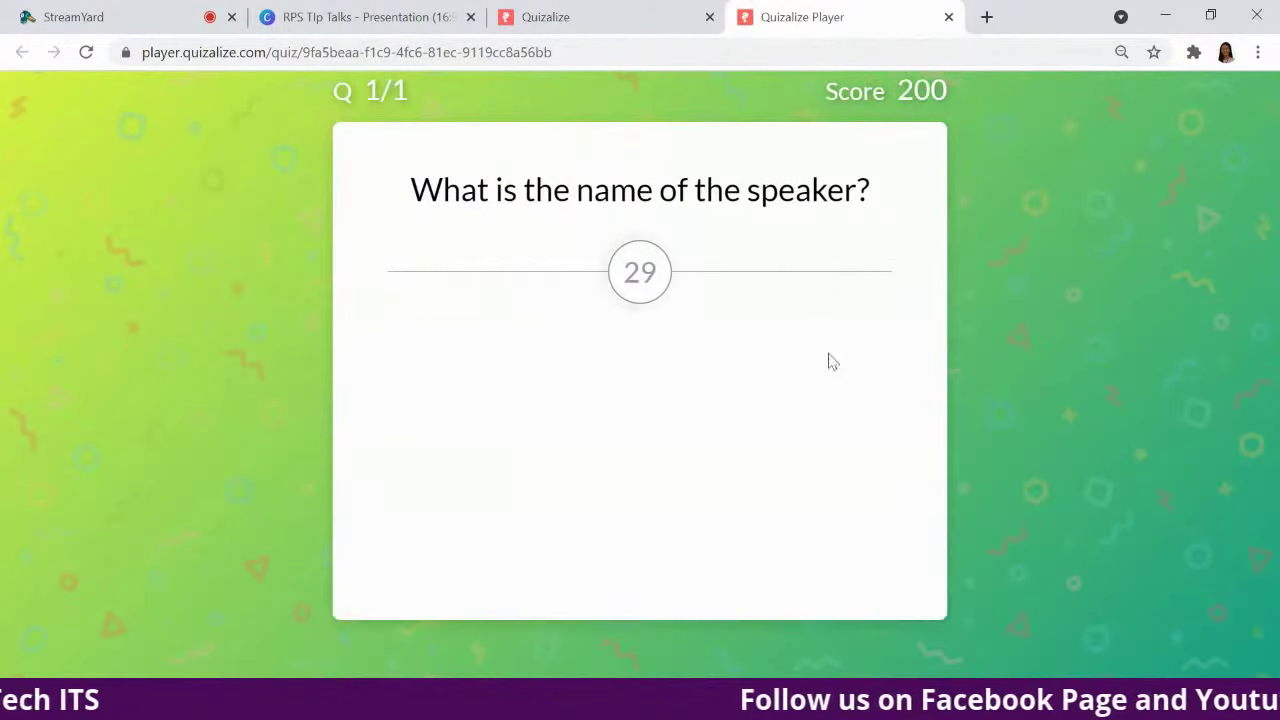
pyautogui.click(950, 17)
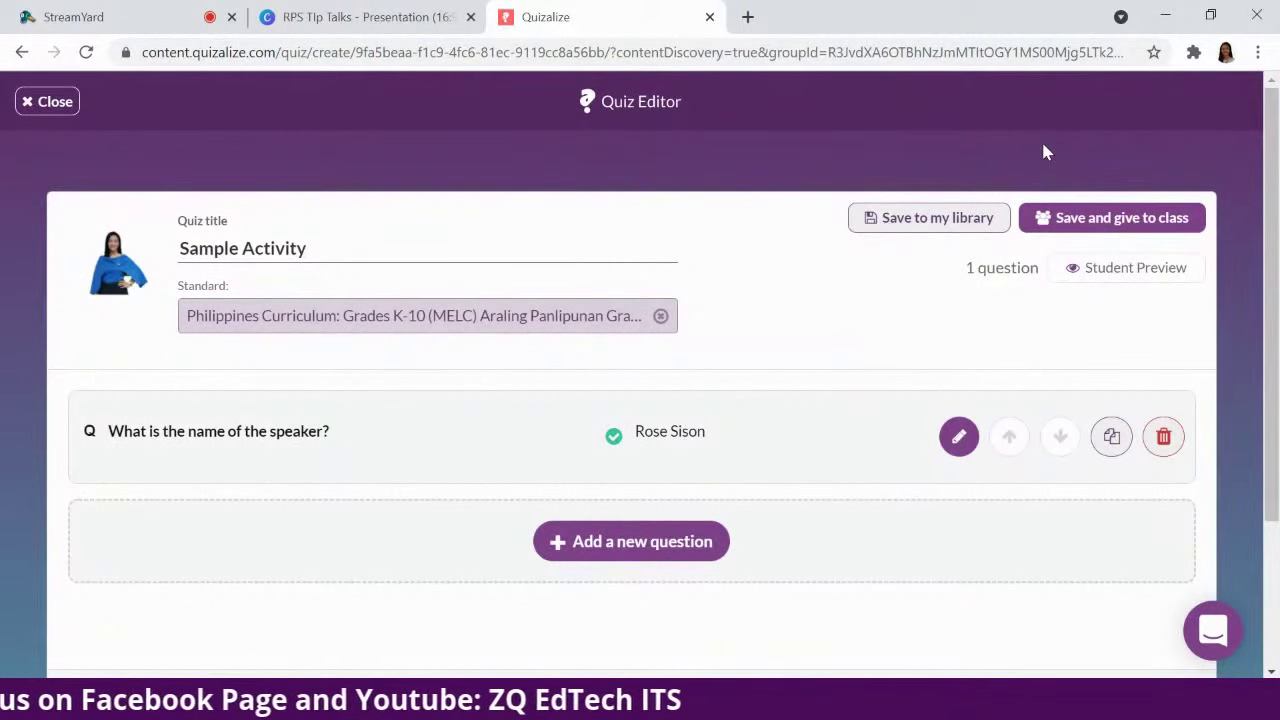
# Save the quiz and bring up its Save and give to class settings.
pyautogui.click(1122, 218)
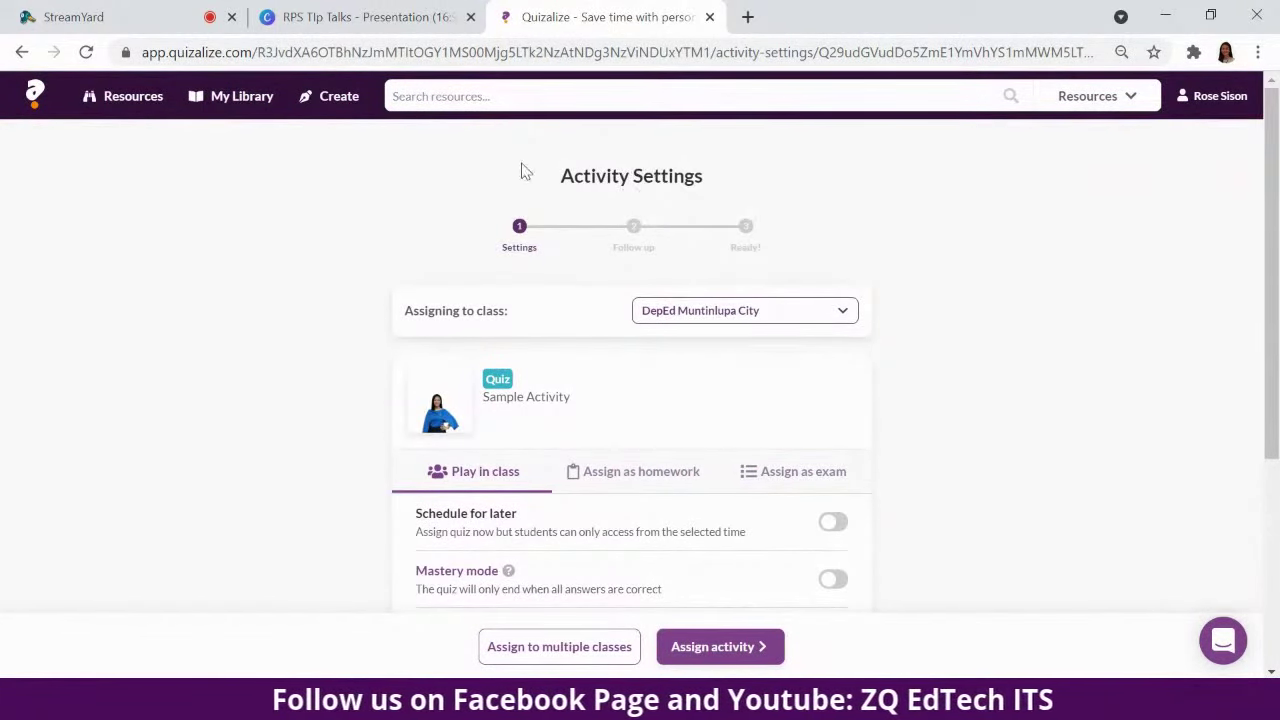
pyautogui.moveTo(563, 171); pyautogui.dragTo(791, 180)
pyautogui.scroll(-1, 1015, 252)
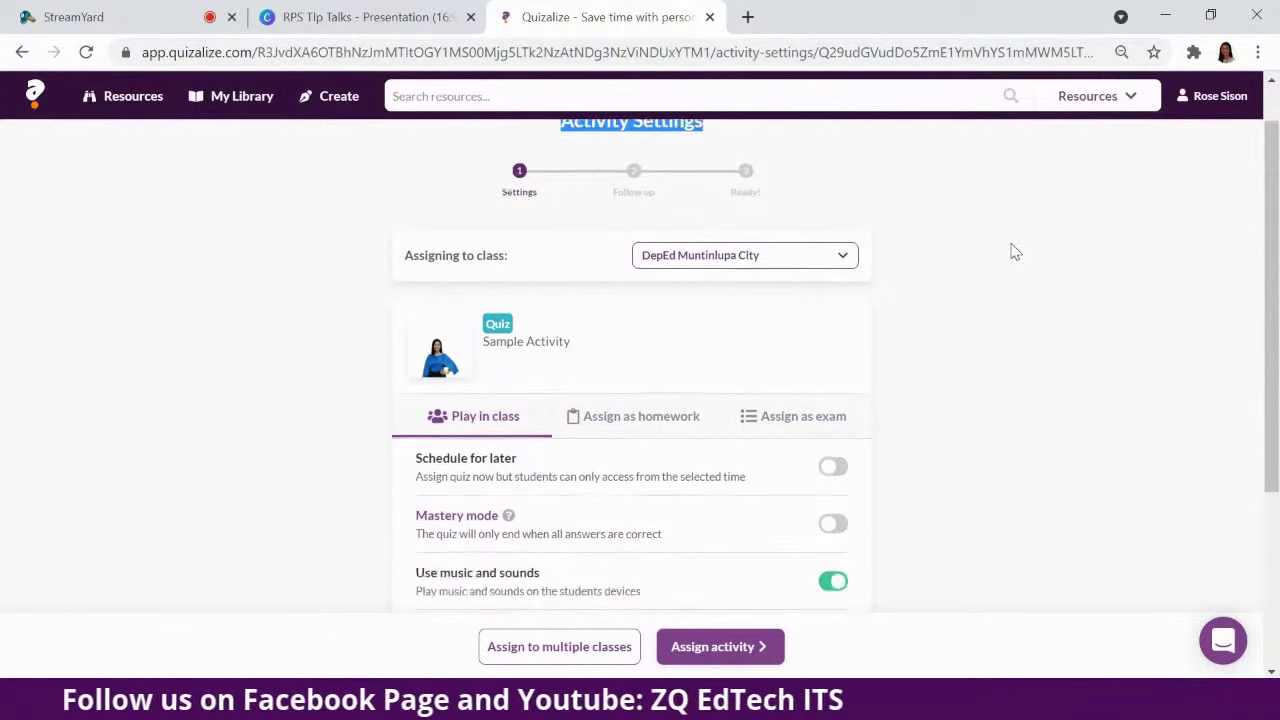
pyautogui.scroll(-3, 1015, 252)
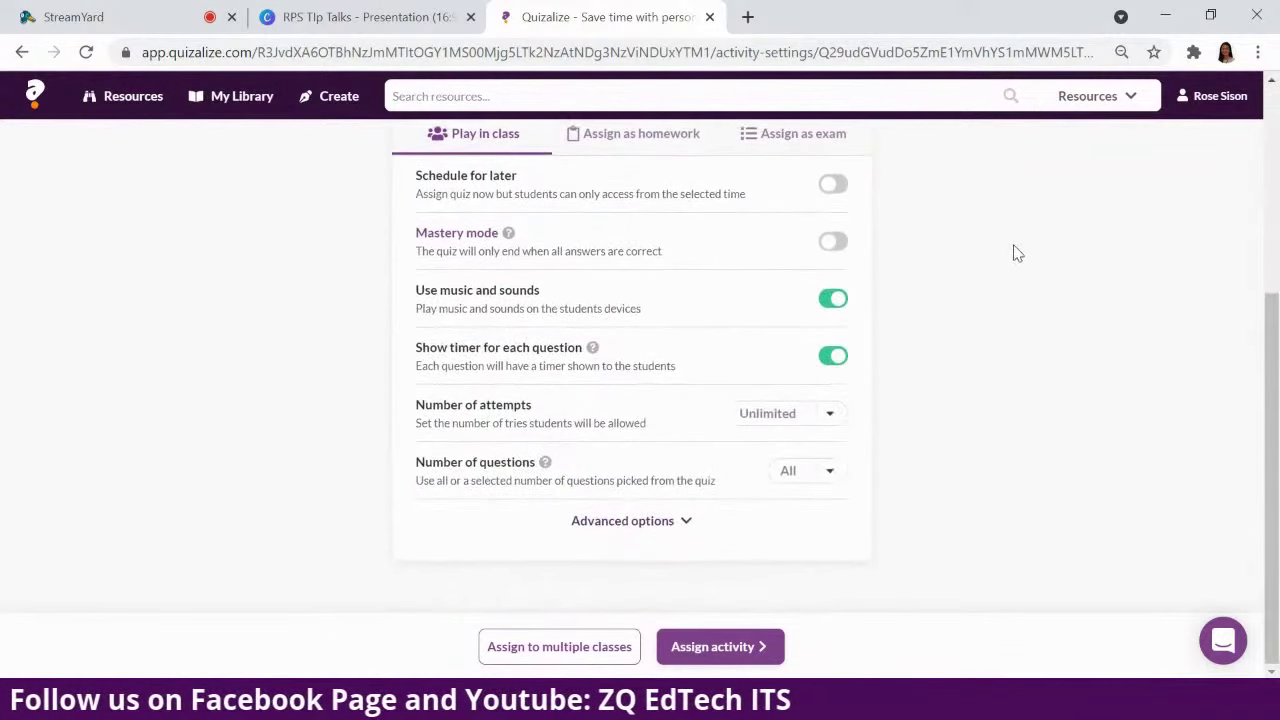
# Expand Advanced options and keep Number of attempts at Unlimited.
pyautogui.click(602, 524)
pyautogui.scroll(-4, 920, 423)
pyautogui.scroll(4, 922, 418)
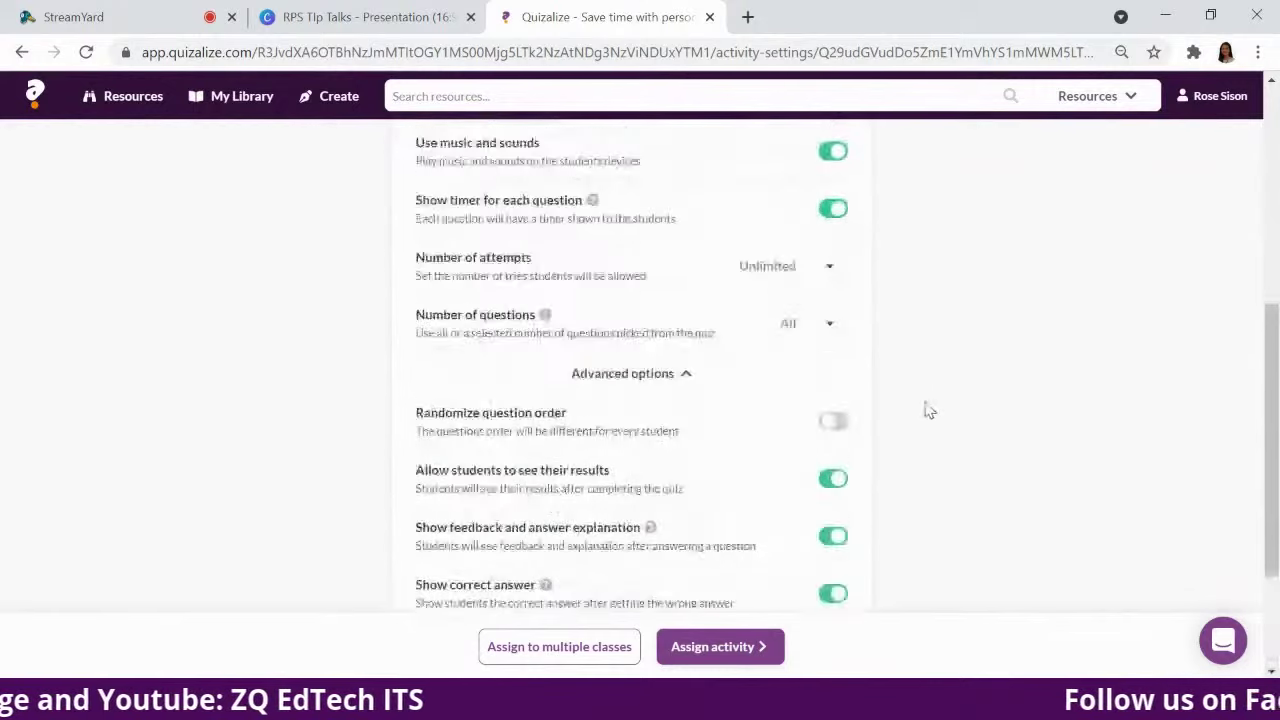
pyautogui.scroll(1, 921, 400)
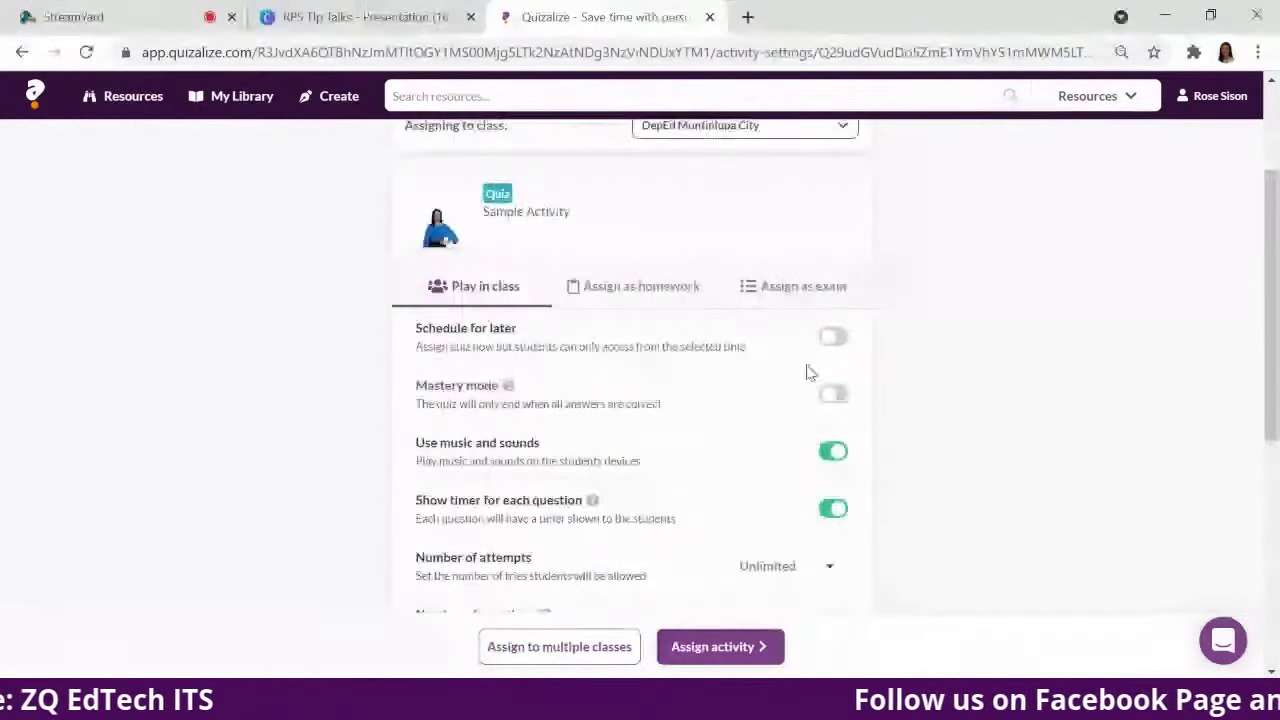
pyautogui.scroll(-3, 852, 452)
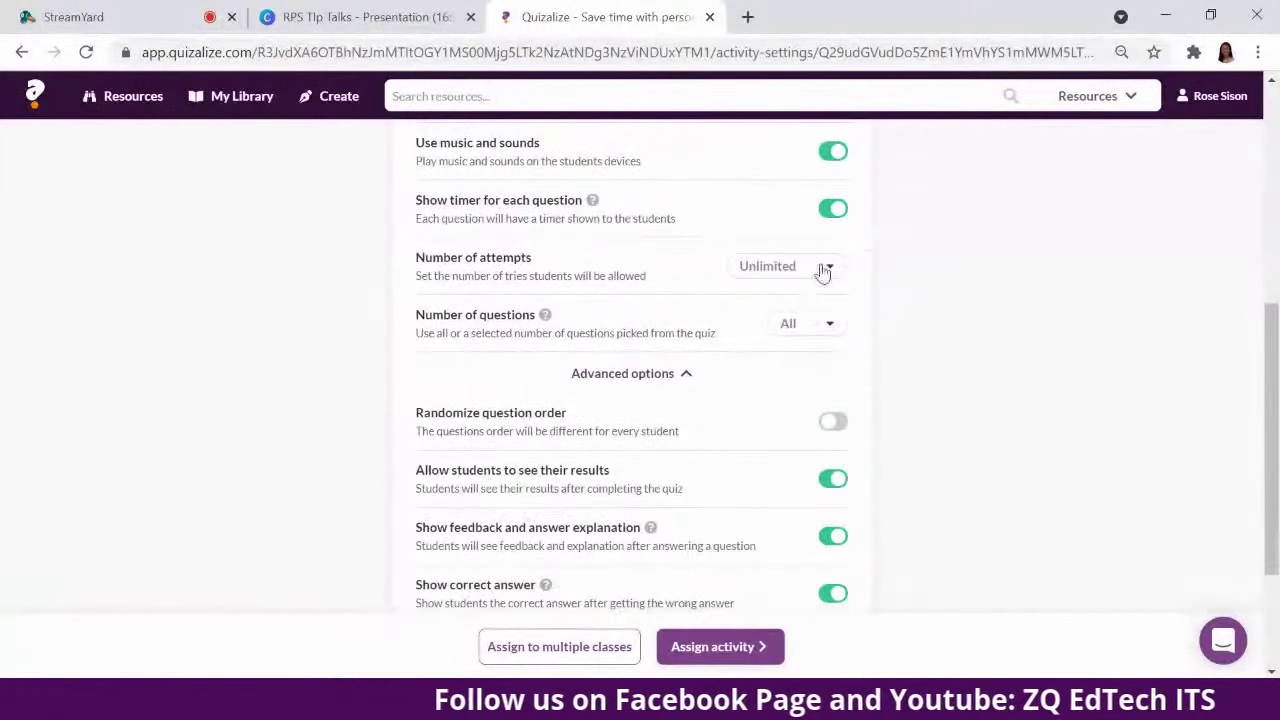
pyautogui.click(822, 267)
pyautogui.click(936, 337)
pyautogui.scroll(-2, 930, 340)
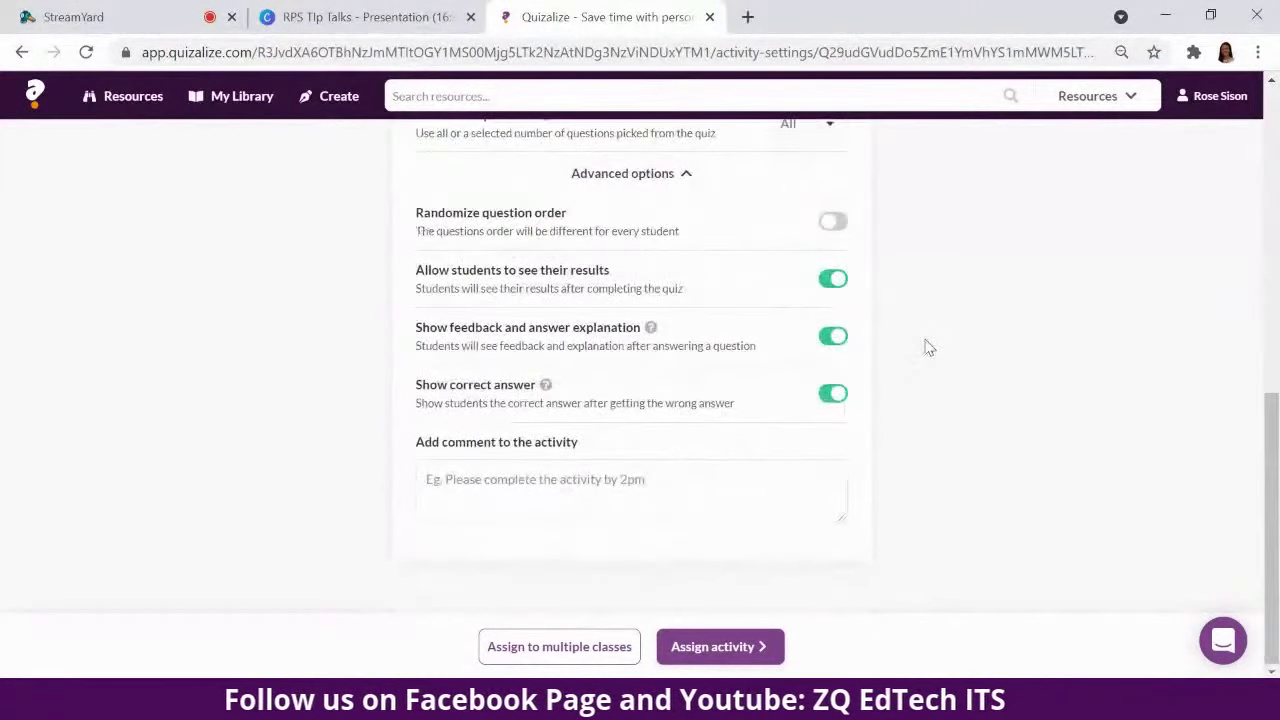
pyautogui.scroll(7, 920, 350)
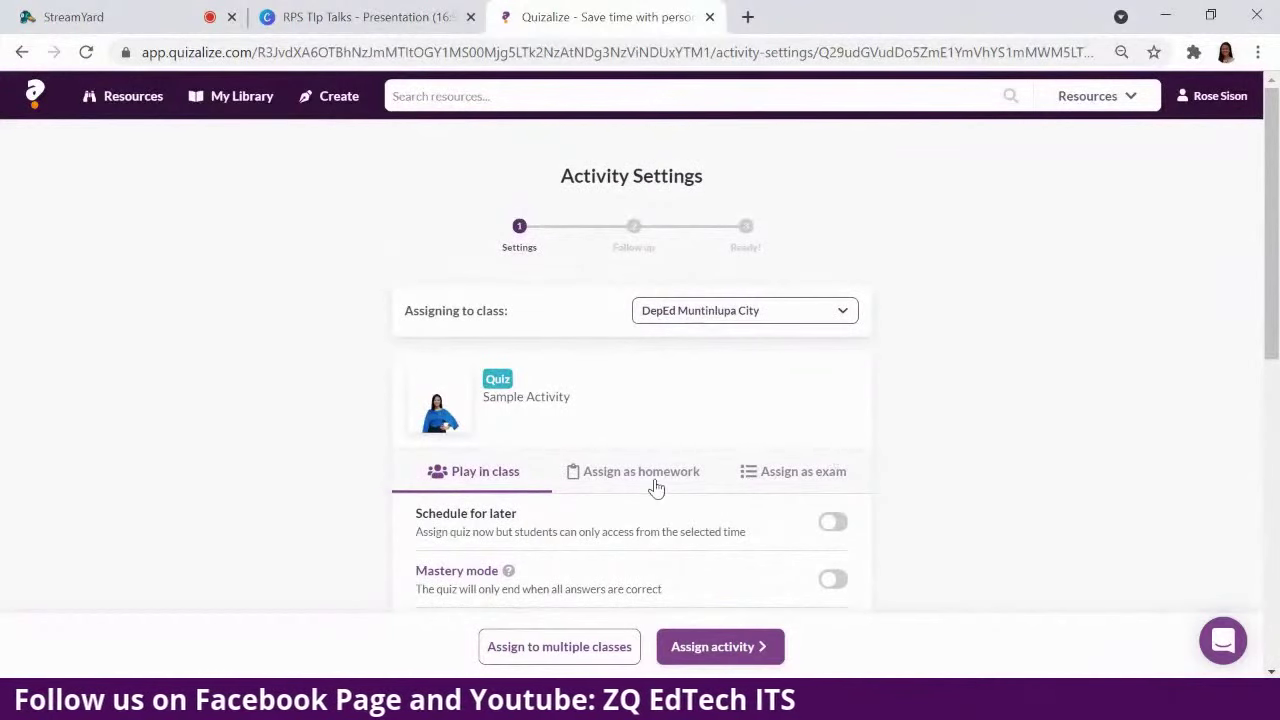
# Switch from Assign as homework to Assign as exam and review the dates and result options.
pyautogui.click(655, 480)
pyautogui.scroll(-1, 958, 435)
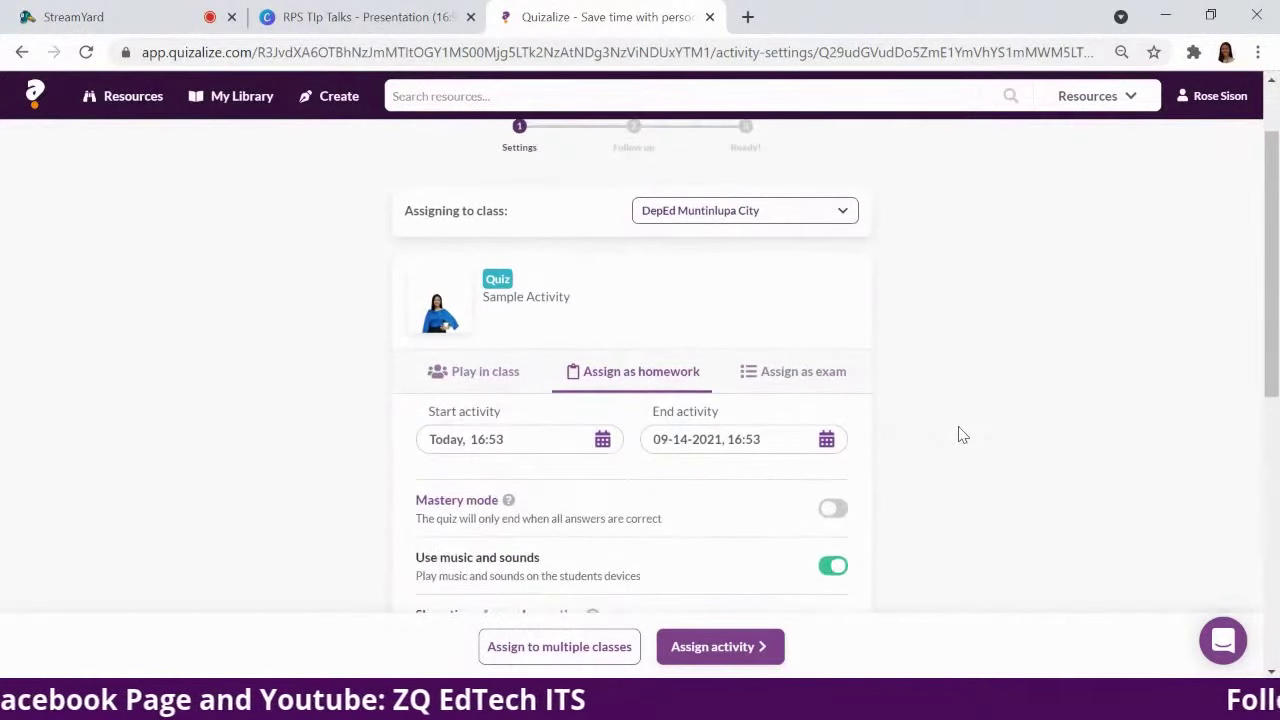
pyautogui.click(812, 388)
pyautogui.scroll(-6, 980, 366)
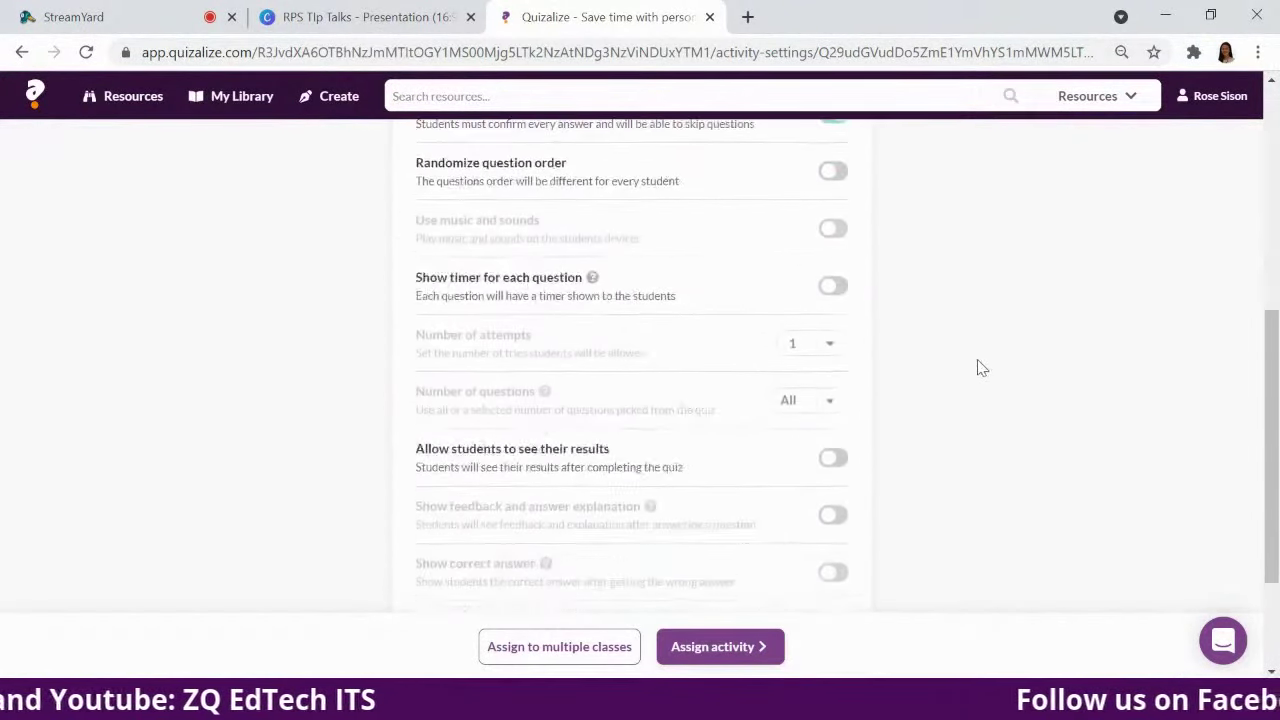
pyautogui.scroll(1, 650, 400)
pyautogui.scroll(2, 660, 323)
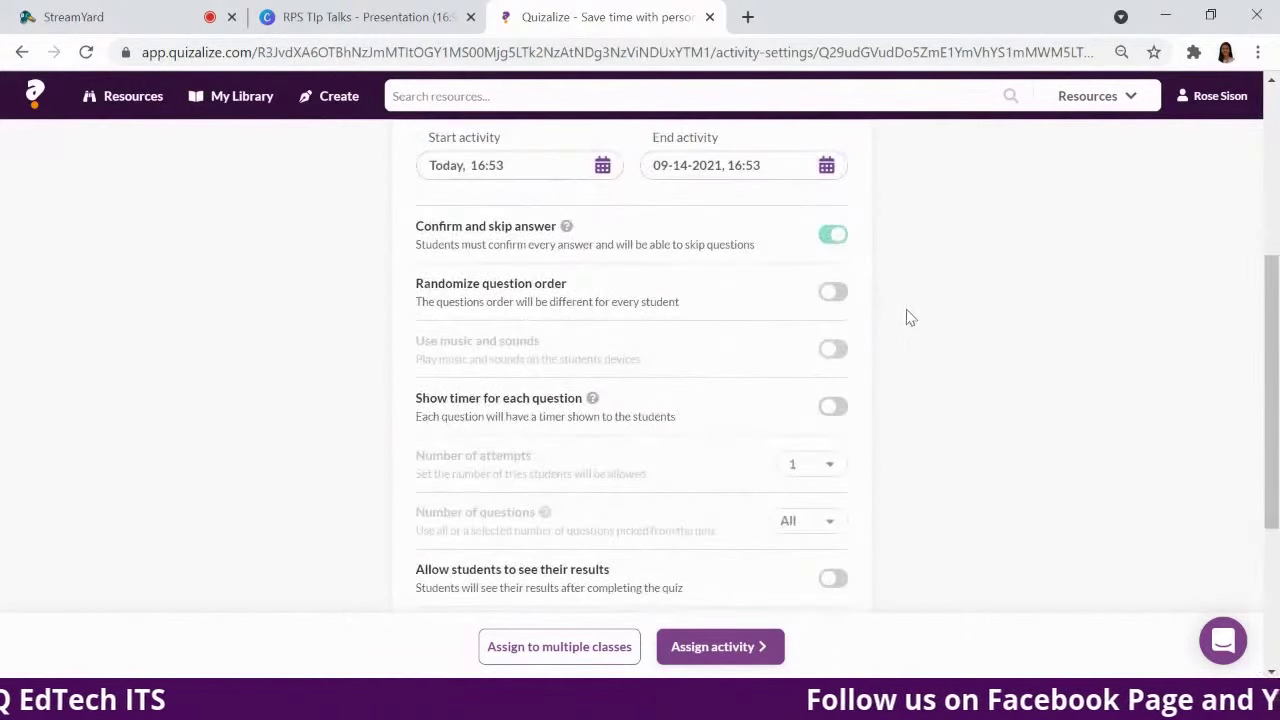
pyautogui.scroll(3, 911, 300)
pyautogui.scroll(-3, 930, 320)
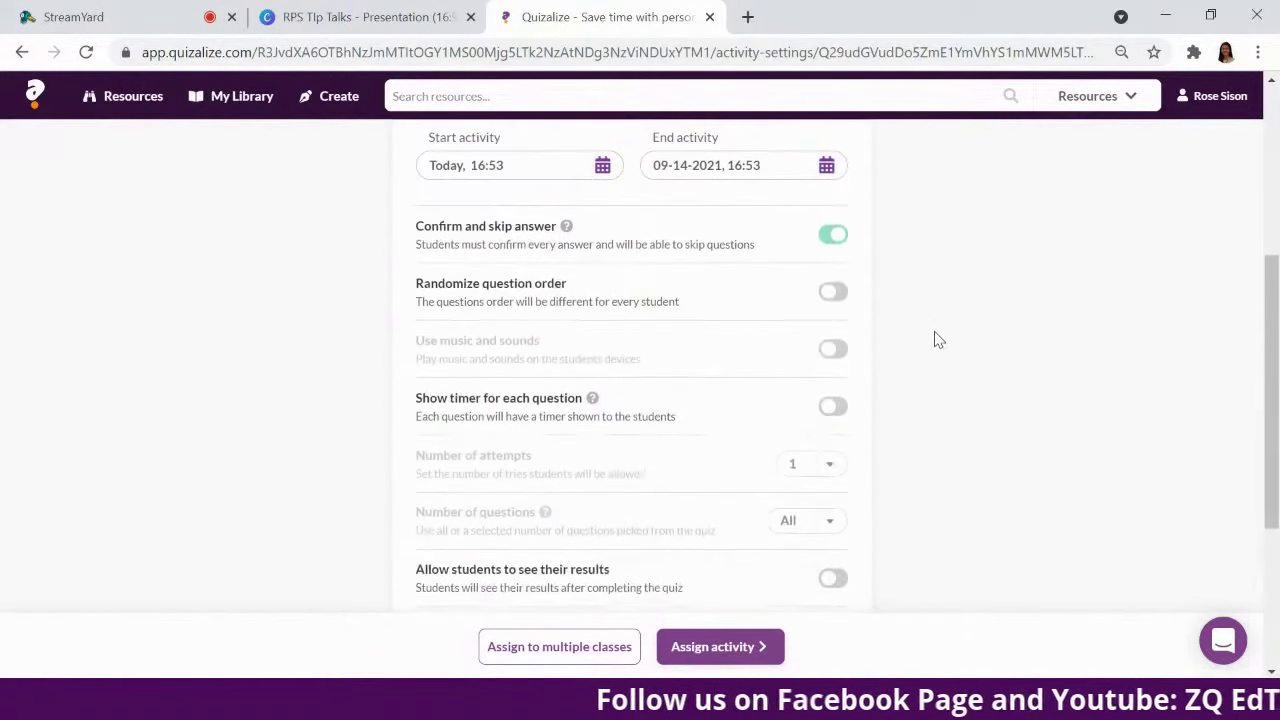
pyautogui.scroll(-2, 900, 300)
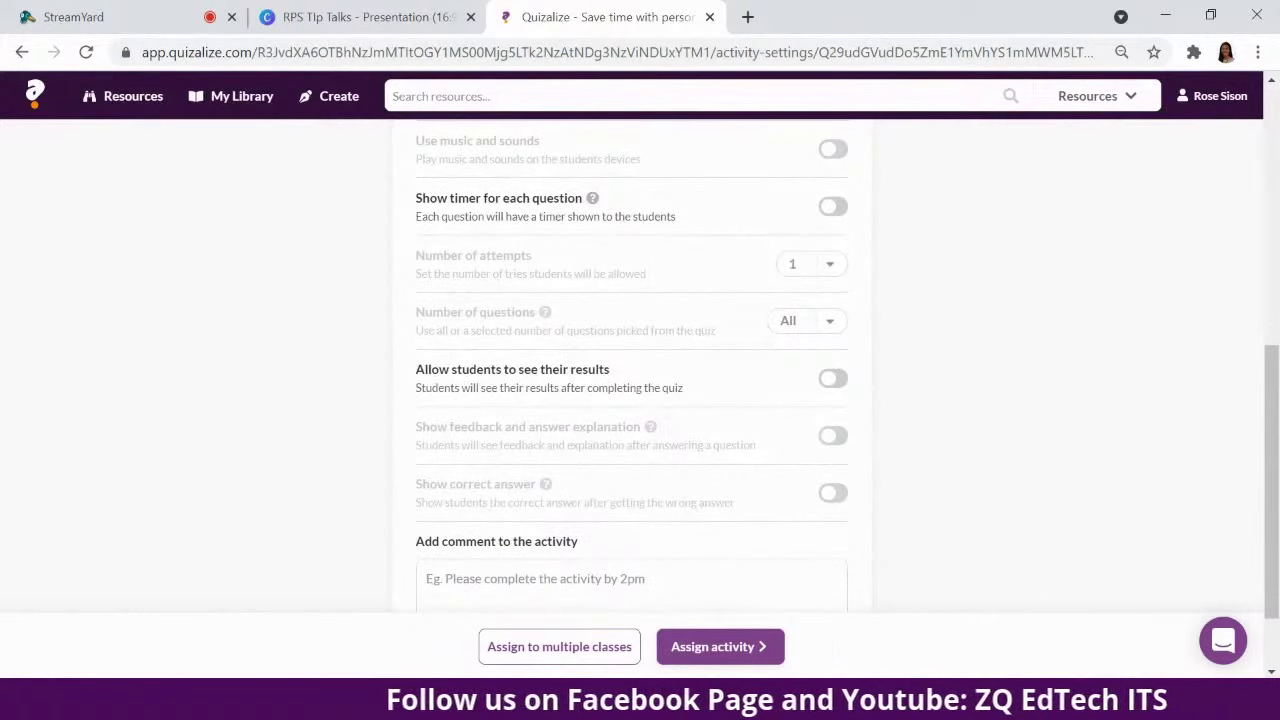
pyautogui.scroll(-1, 530, 650)
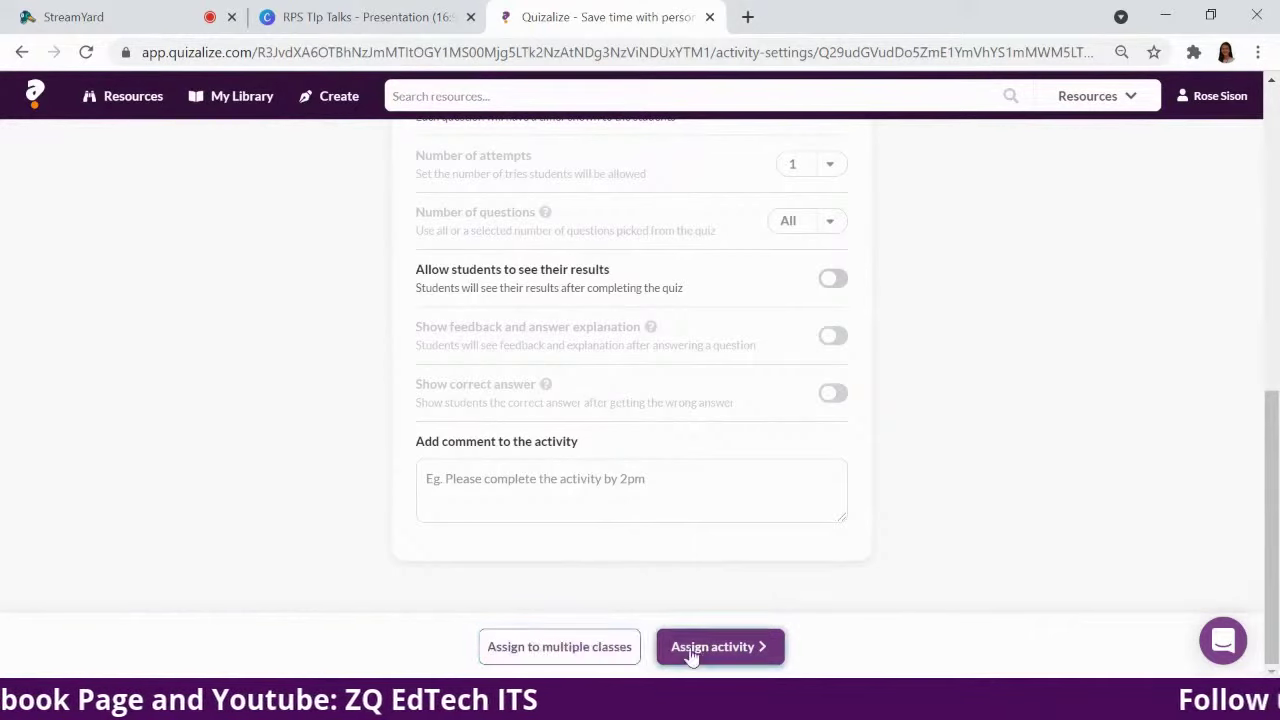
pyautogui.click(622, 655)
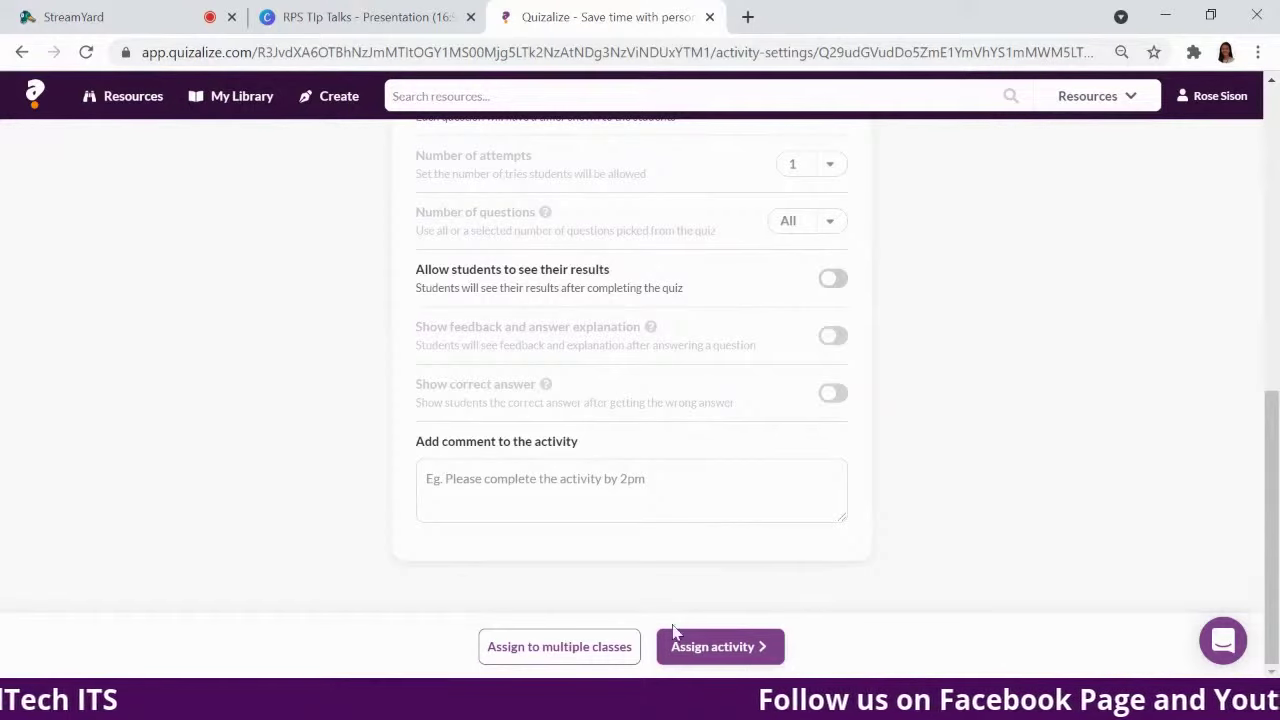
# Under Assign to multiple classes, tick classes H and G6 Zzish Elementary School Pampanga.
pyautogui.click(558, 660)
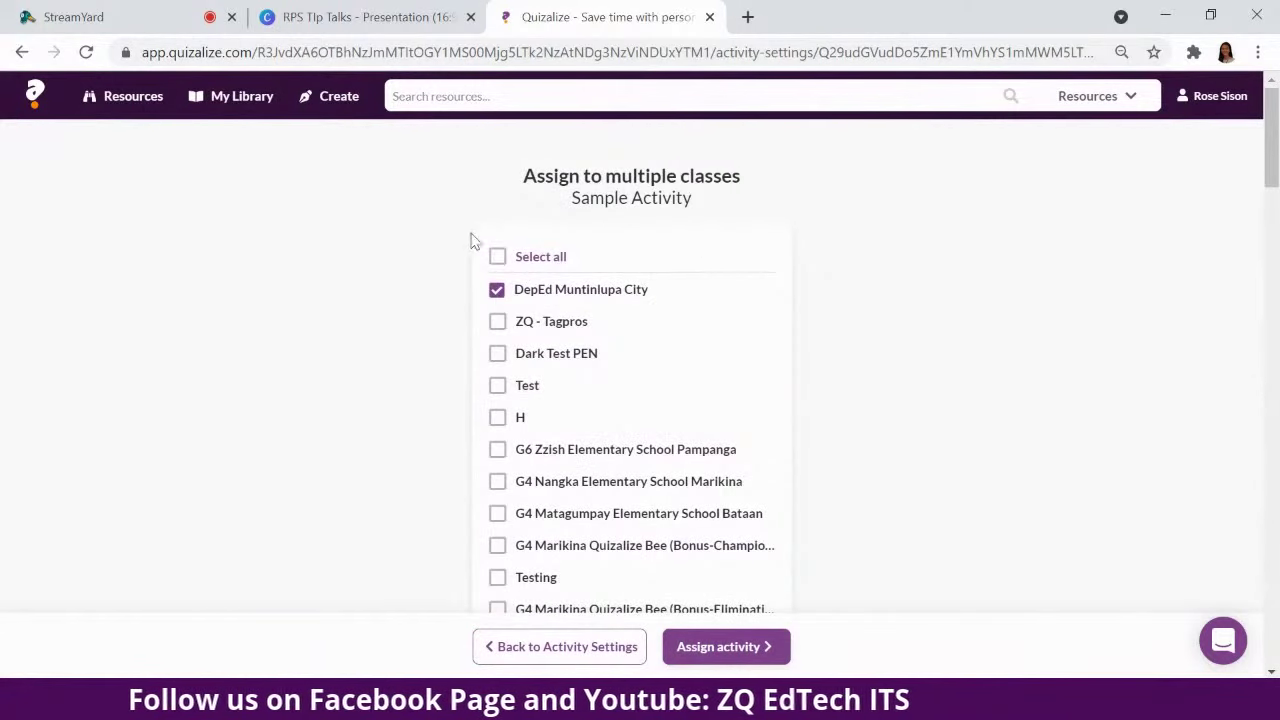
pyautogui.click(497, 418)
pyautogui.click(497, 449)
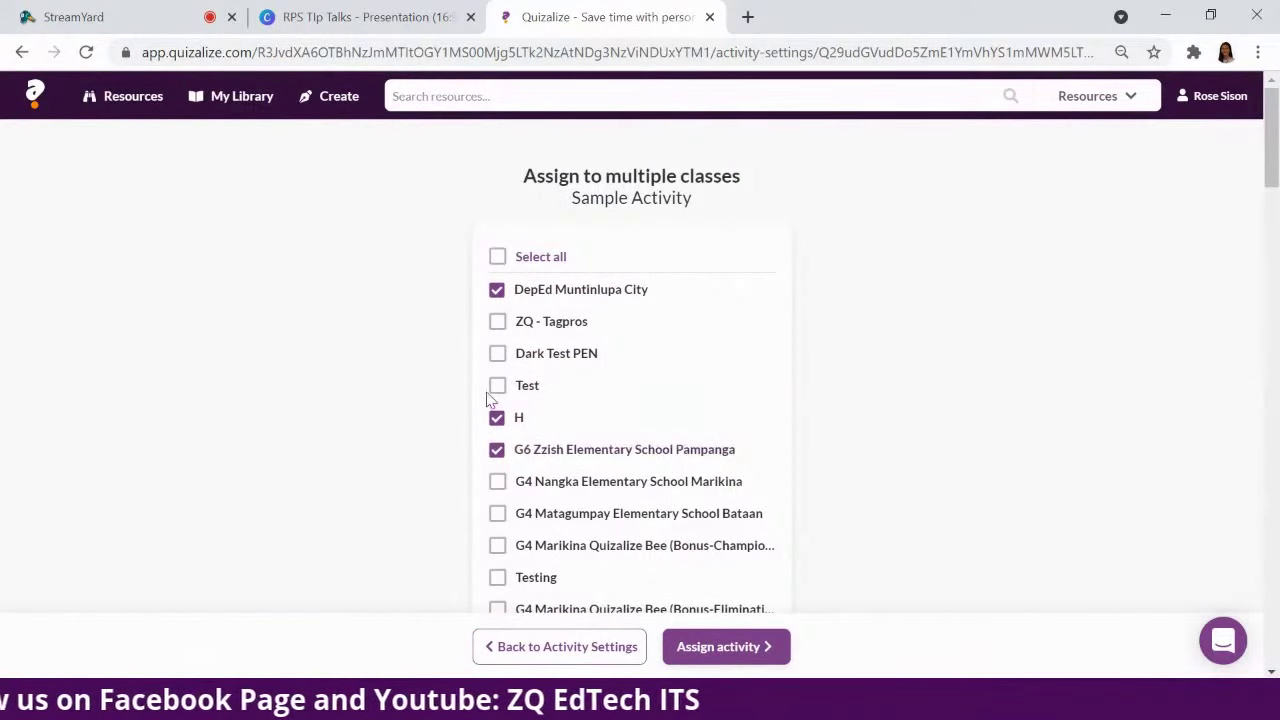